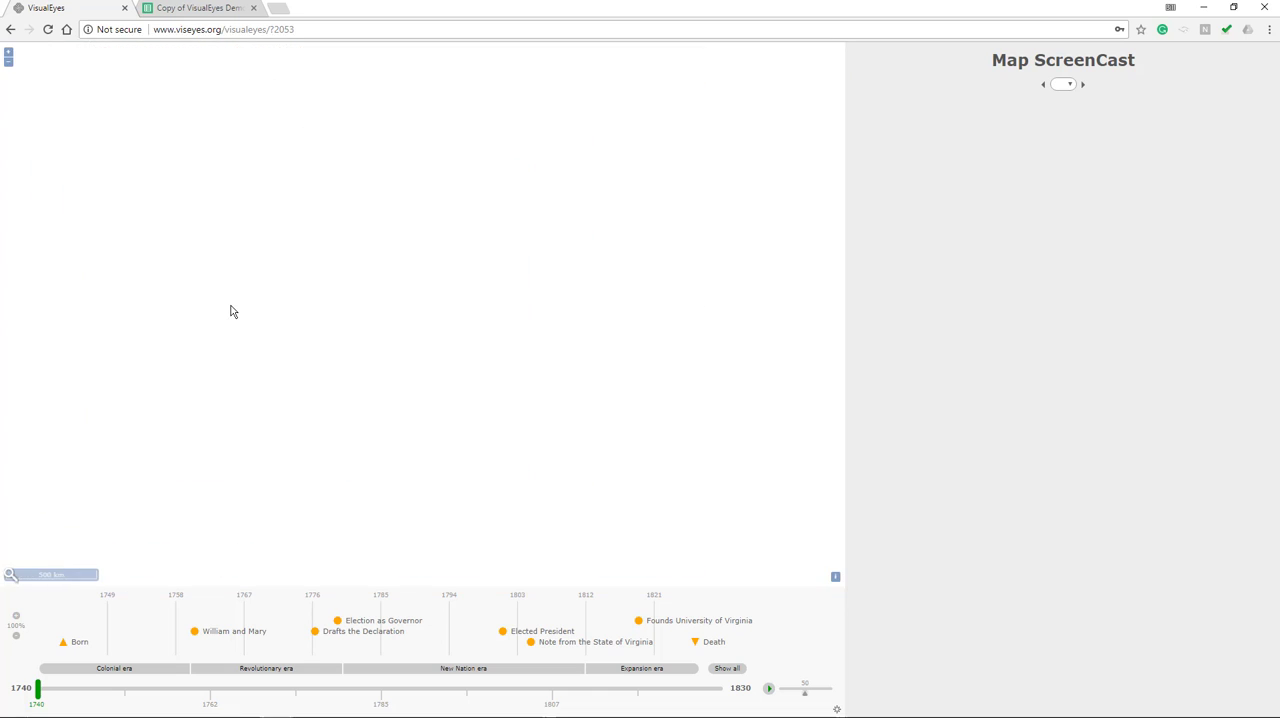
pyautogui.scroll(-1, 351, 312)
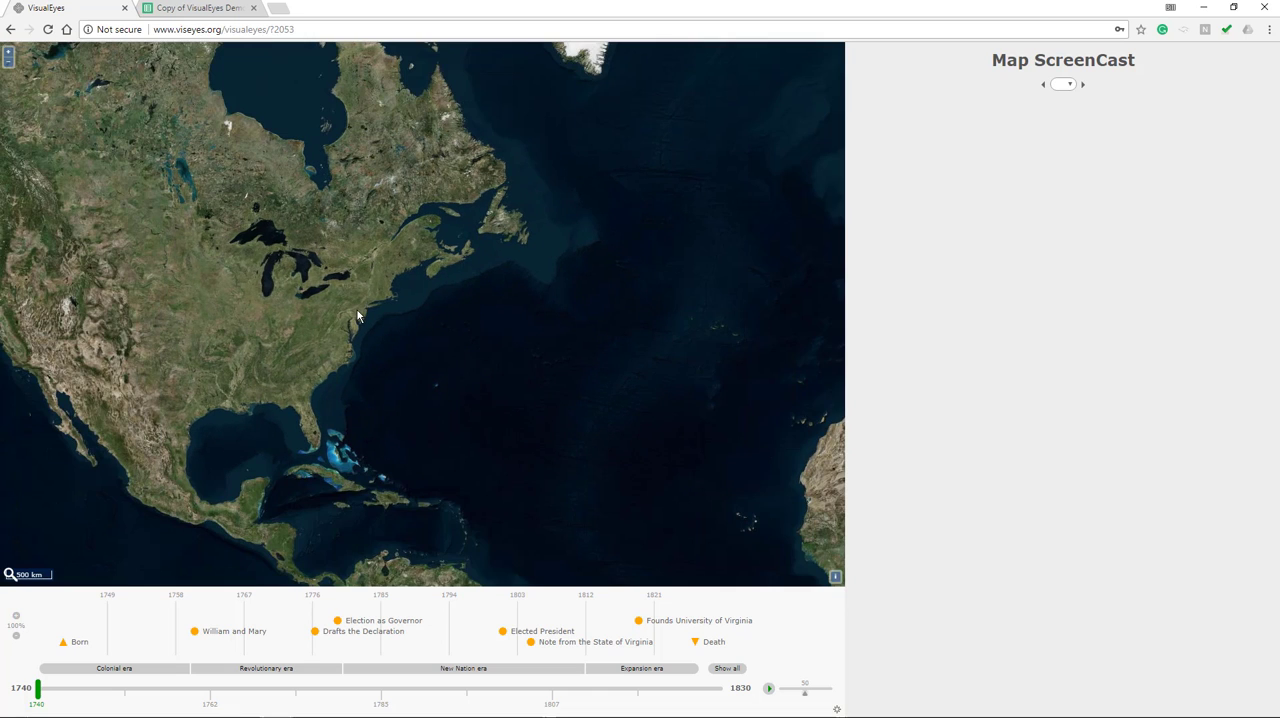
# Search the map for "charl" and go to the suggested location Charlottesville High School
pyautogui.scroll(1, 357, 313)
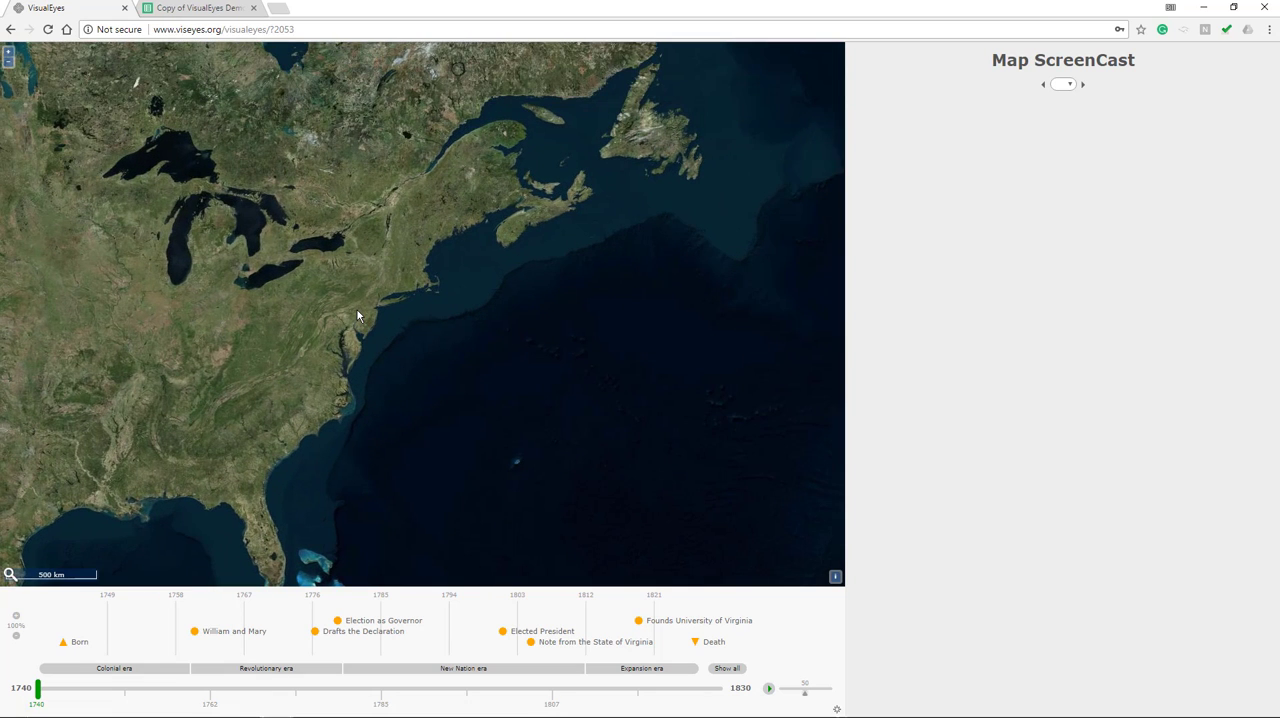
pyautogui.moveTo(340, 318); pyautogui.dragTo(524, 234)
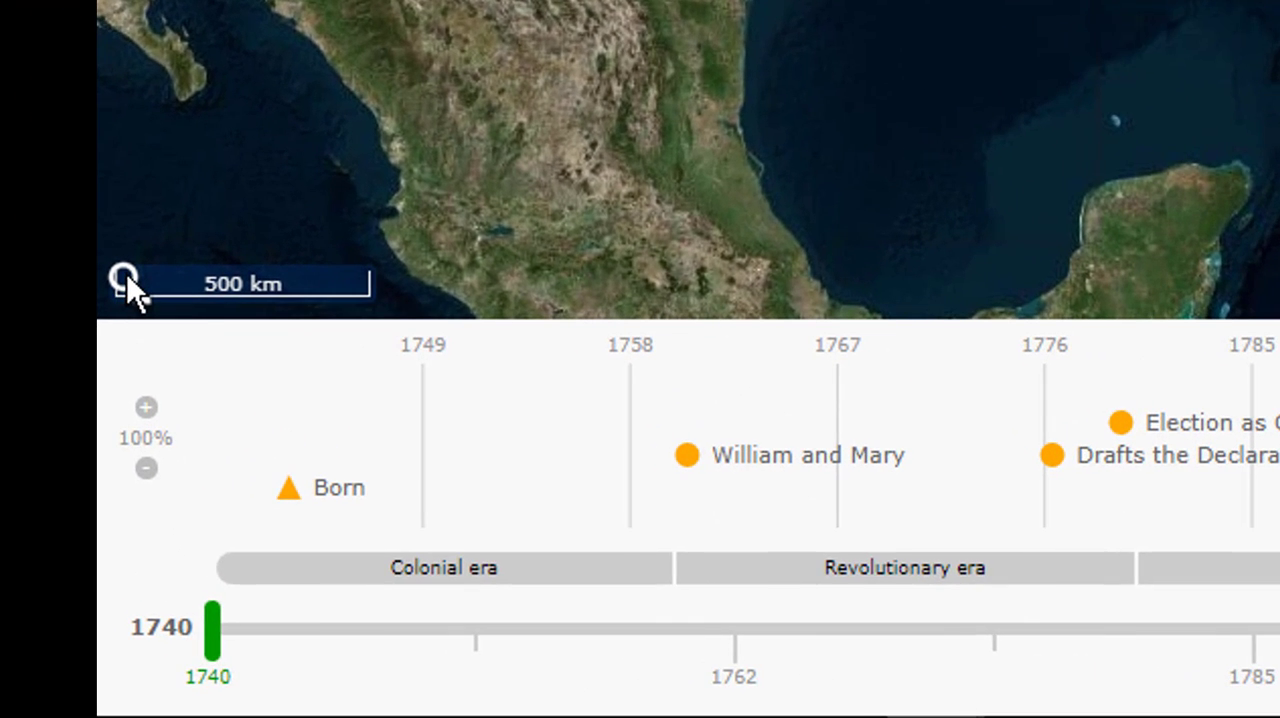
pyautogui.click(126, 273)
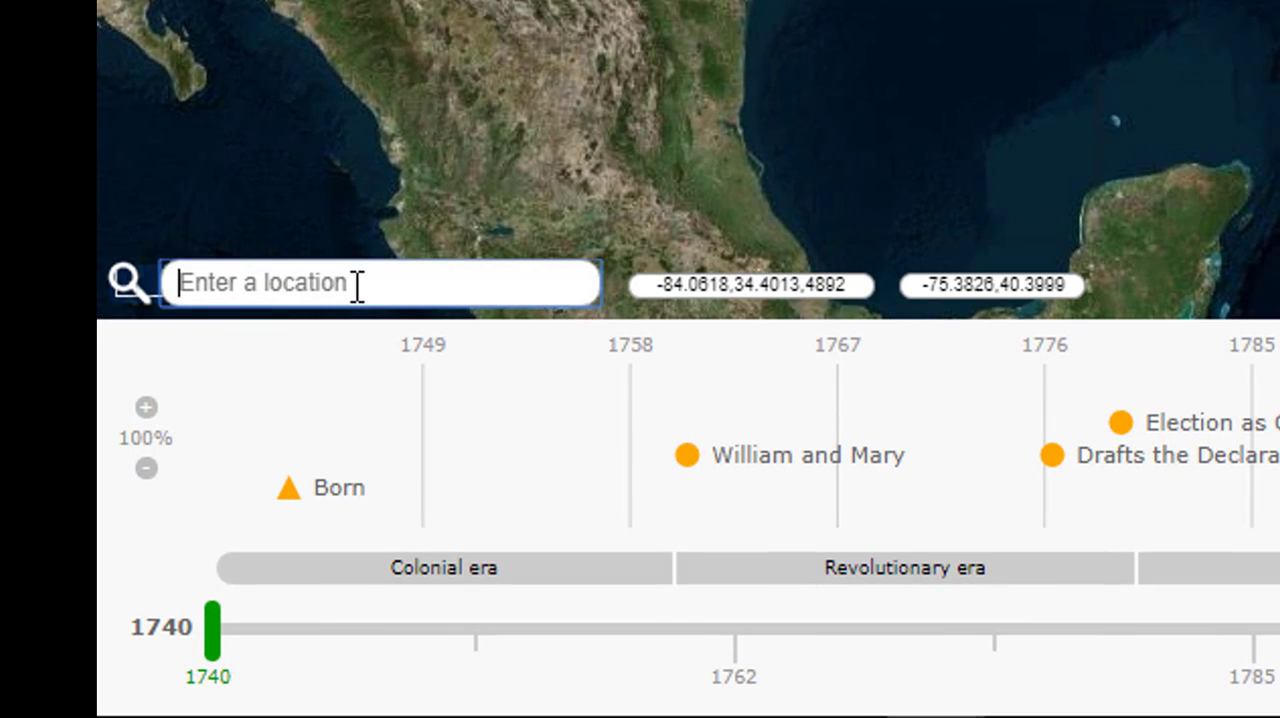
pyautogui.write('charlo')
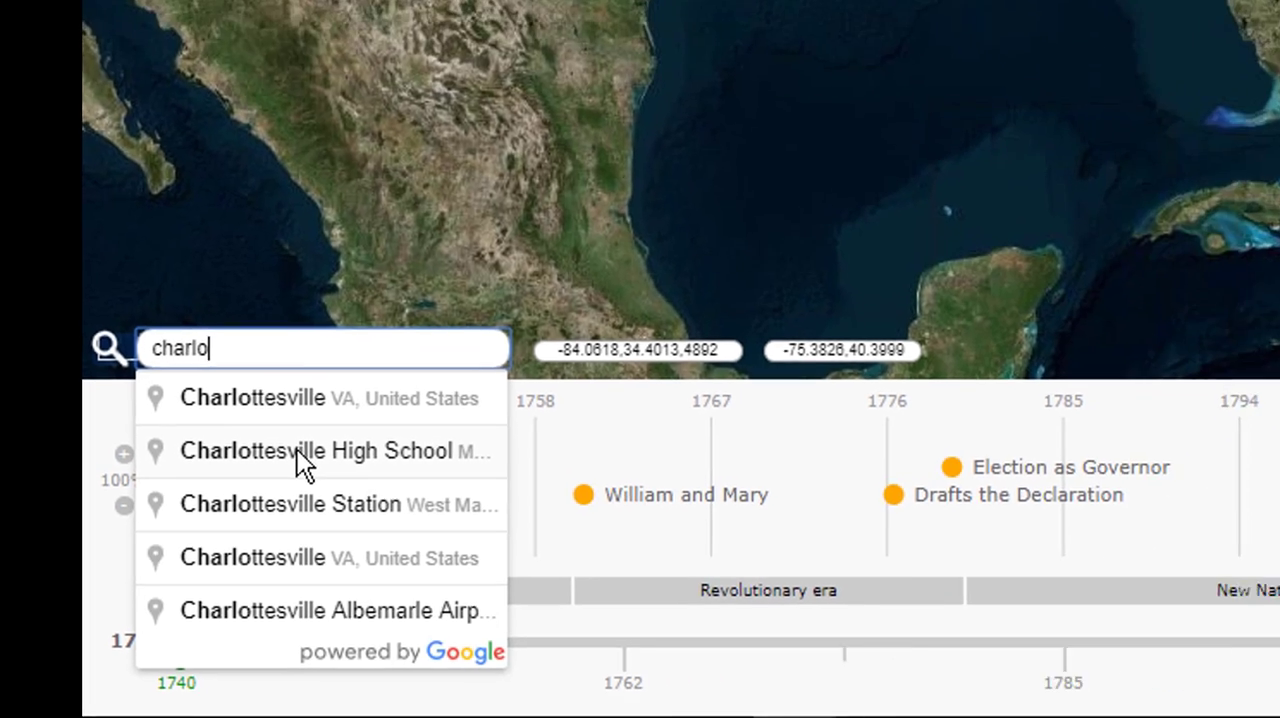
pyautogui.click(349, 402)
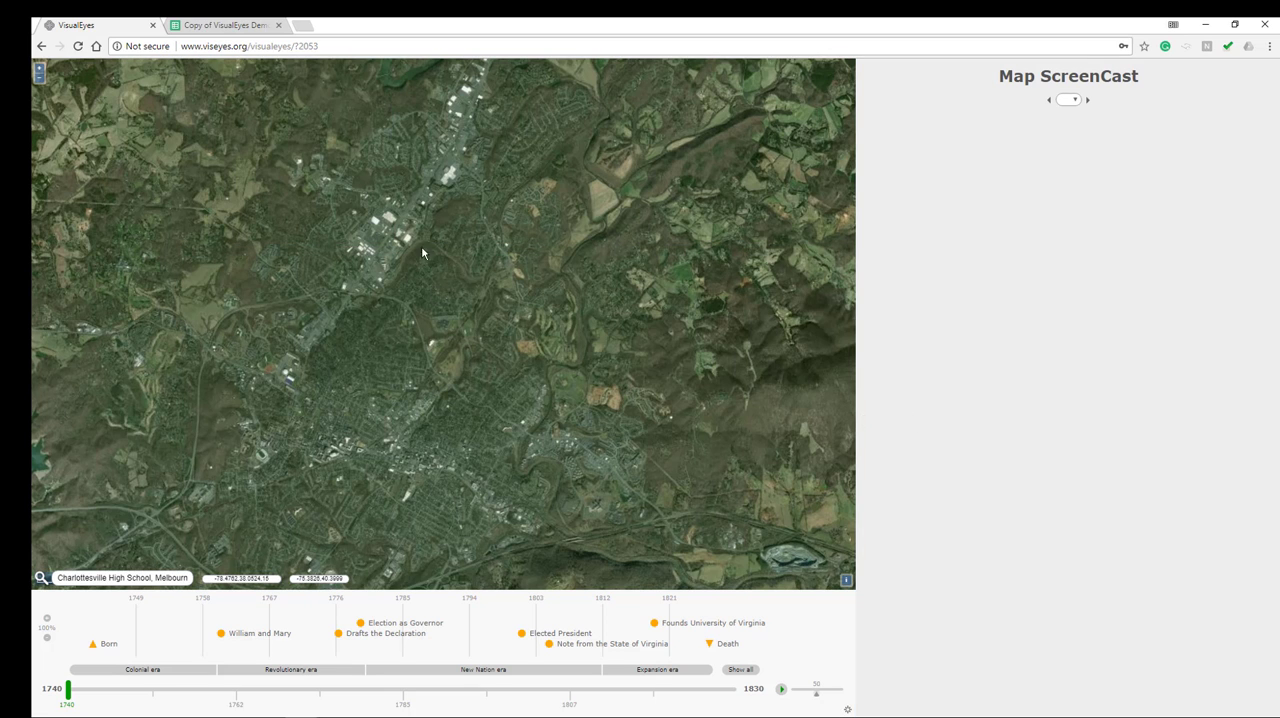
# Change the project's map base to Roadmap in the VisualEyes settings and apply it
pyautogui.click(848, 711)
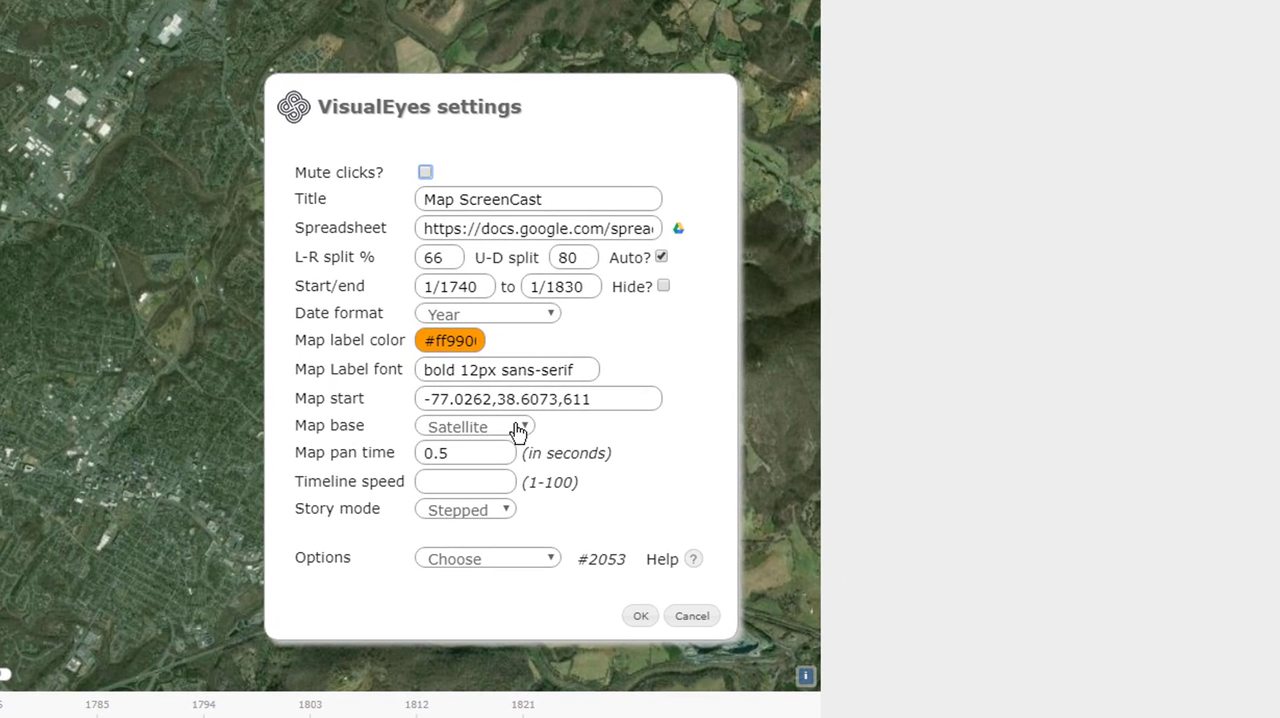
pyautogui.click(518, 430)
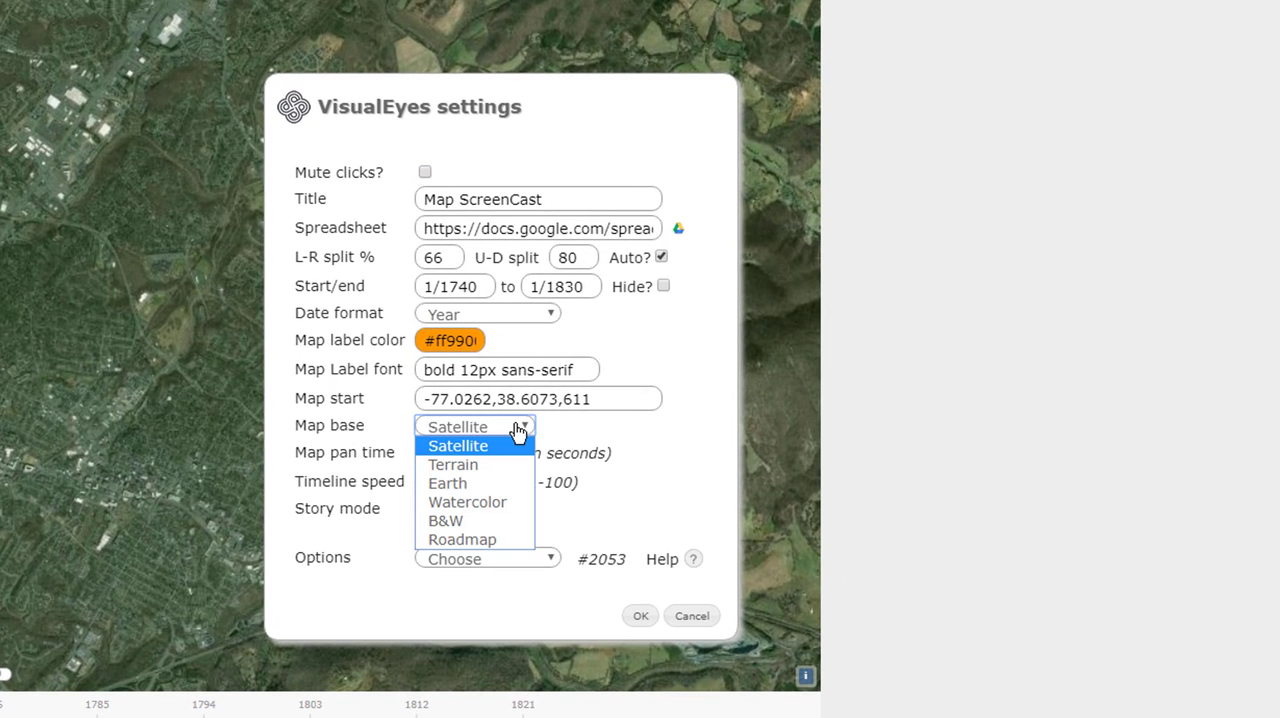
pyautogui.click(462, 545)
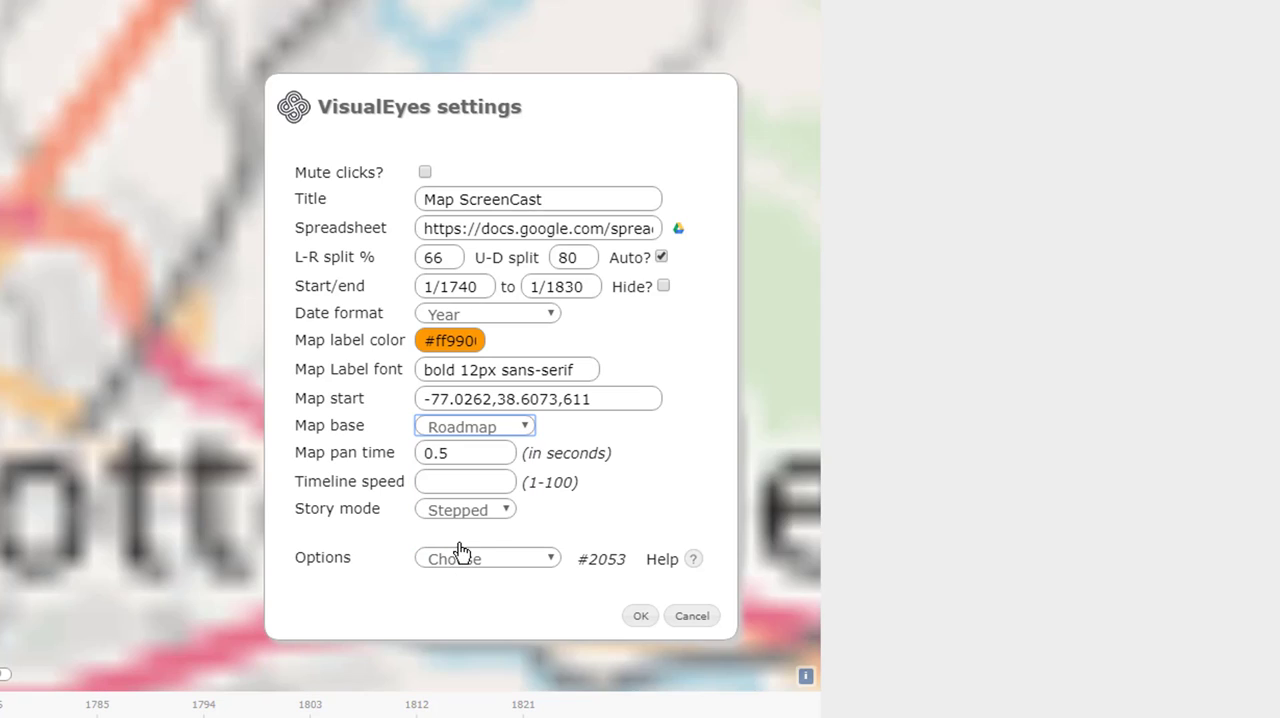
pyautogui.click(642, 614)
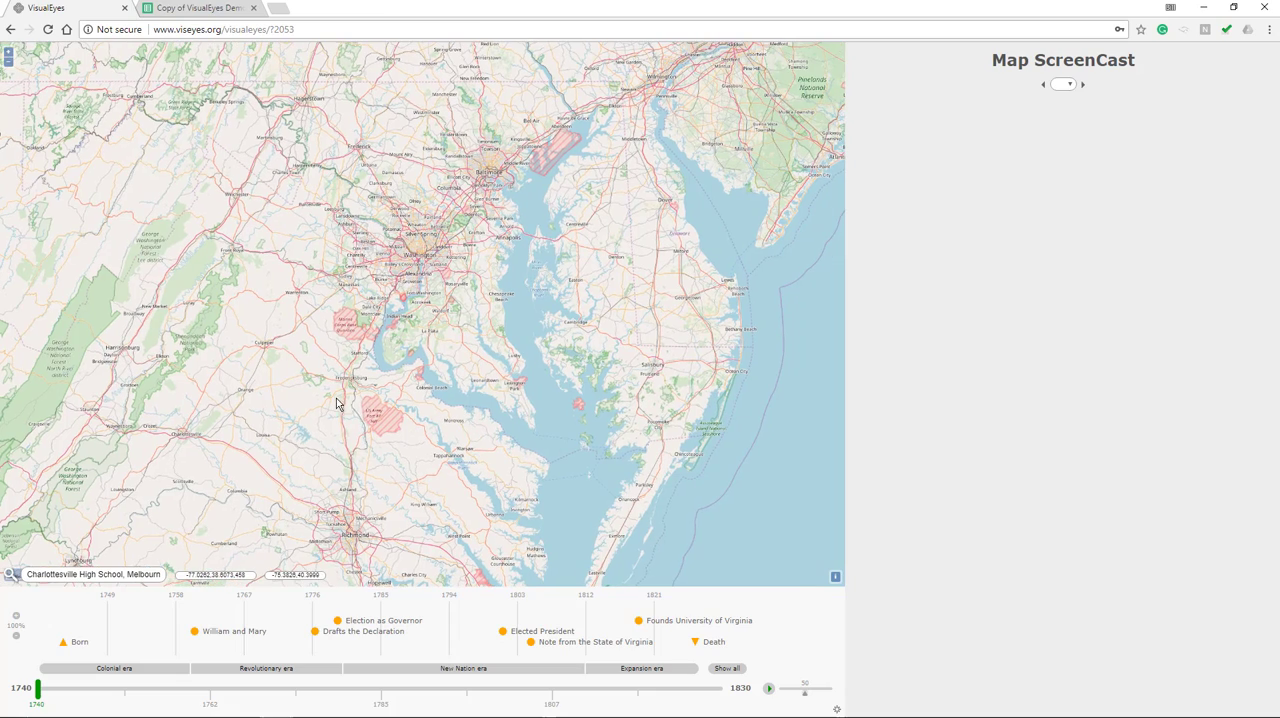
# Examine the roadmap around Charlottesville, from the surrounding Virginia region down to the local roads south of the city
pyautogui.moveTo(348, 411); pyautogui.dragTo(463, 429)
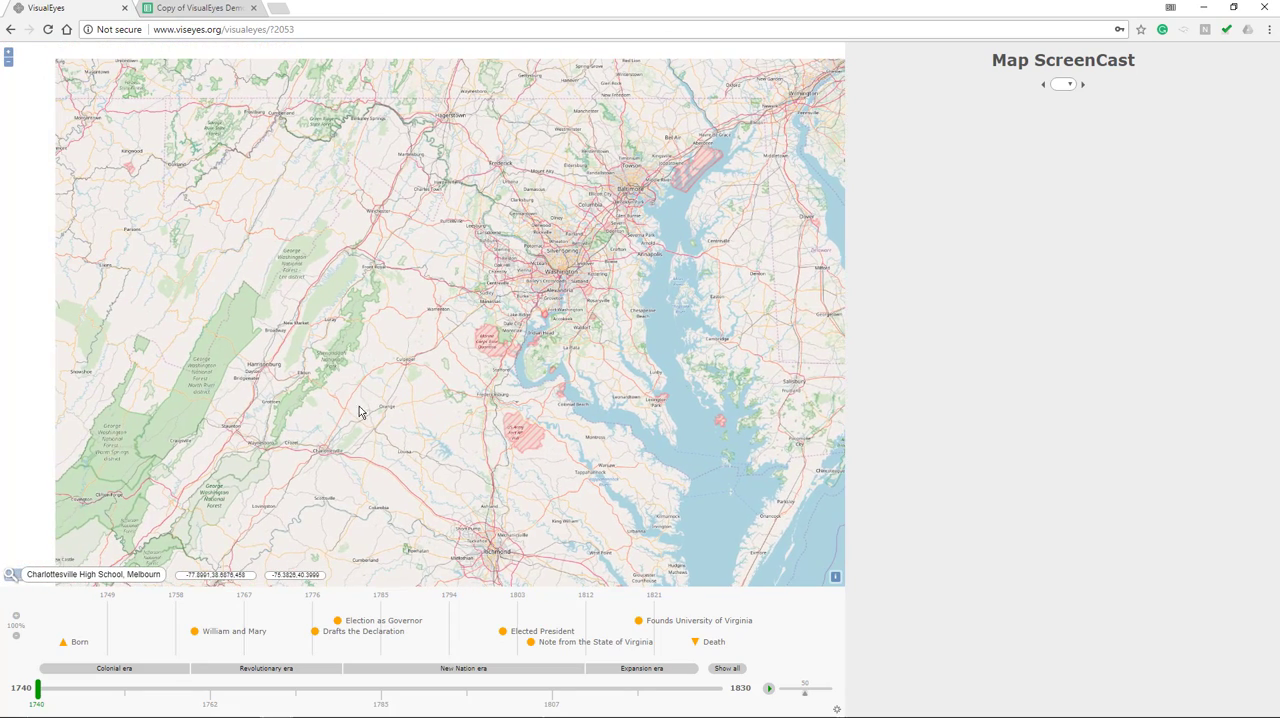
pyautogui.moveTo(360, 412); pyautogui.dragTo(400, 357)
pyautogui.scroll(1, 365, 378)
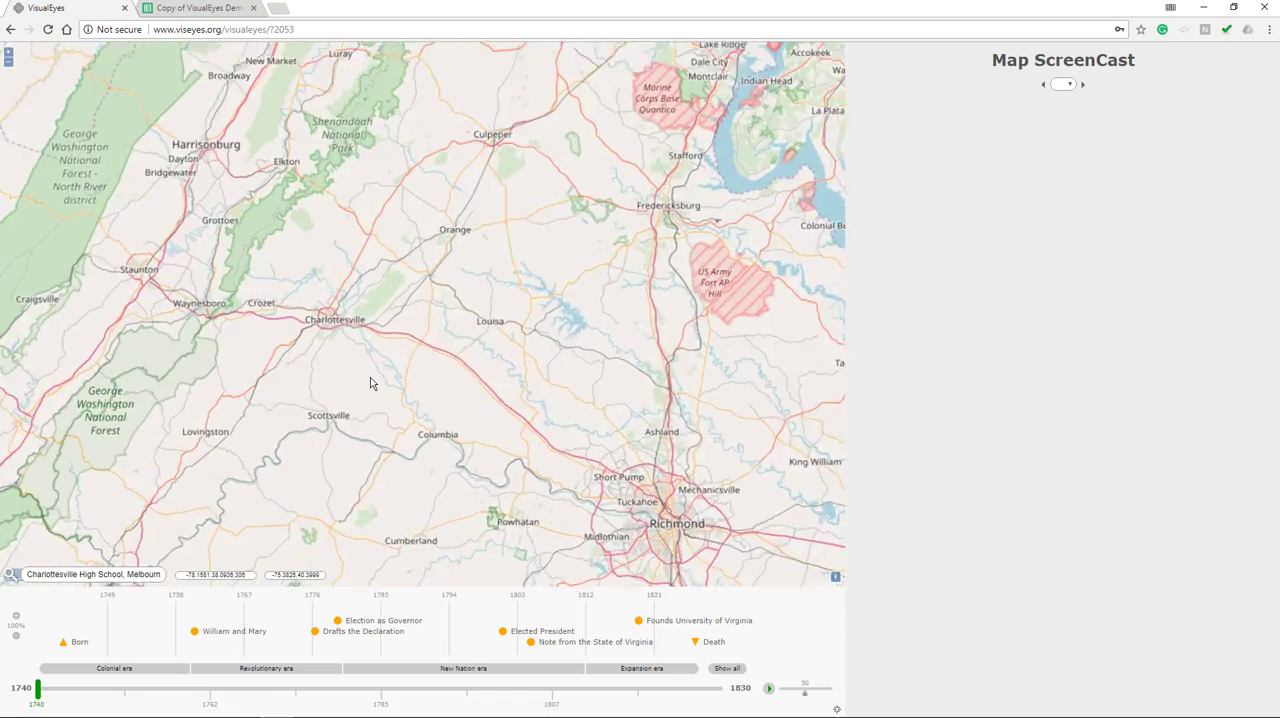
pyautogui.scroll(3, 370, 383)
pyautogui.moveTo(394, 380); pyautogui.dragTo(553, 489)
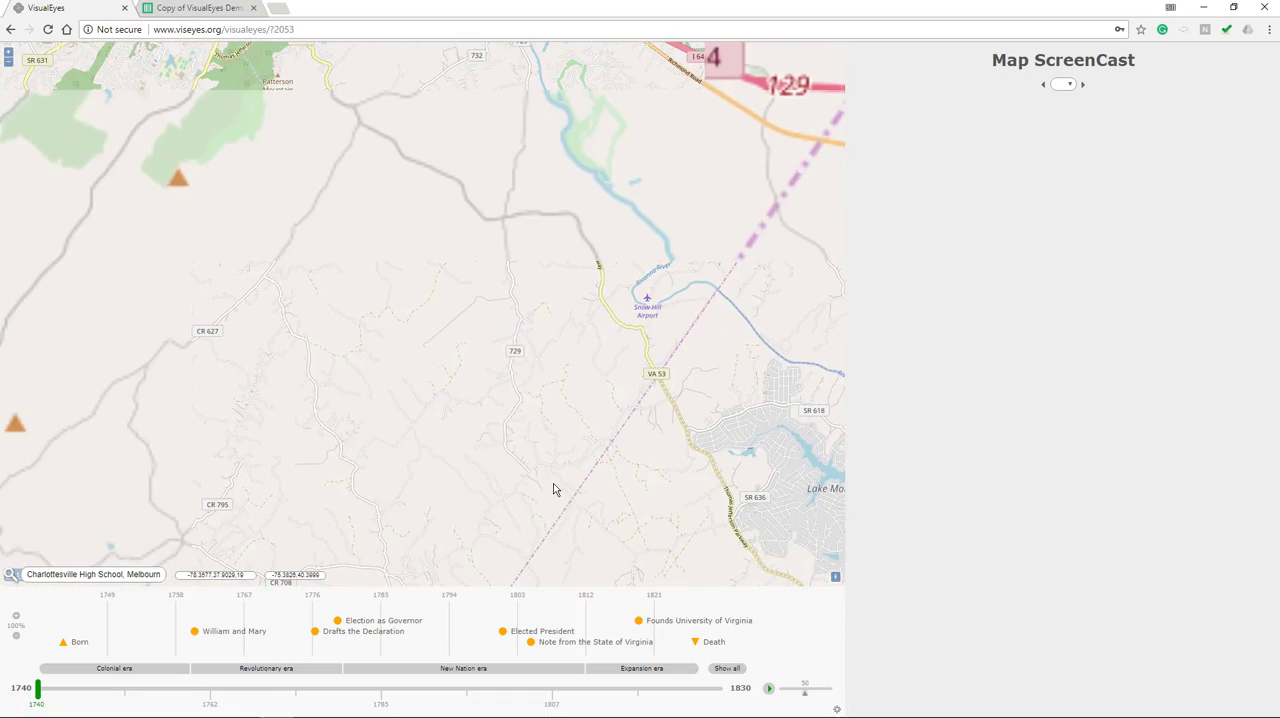
pyautogui.scroll(1, 434, 454)
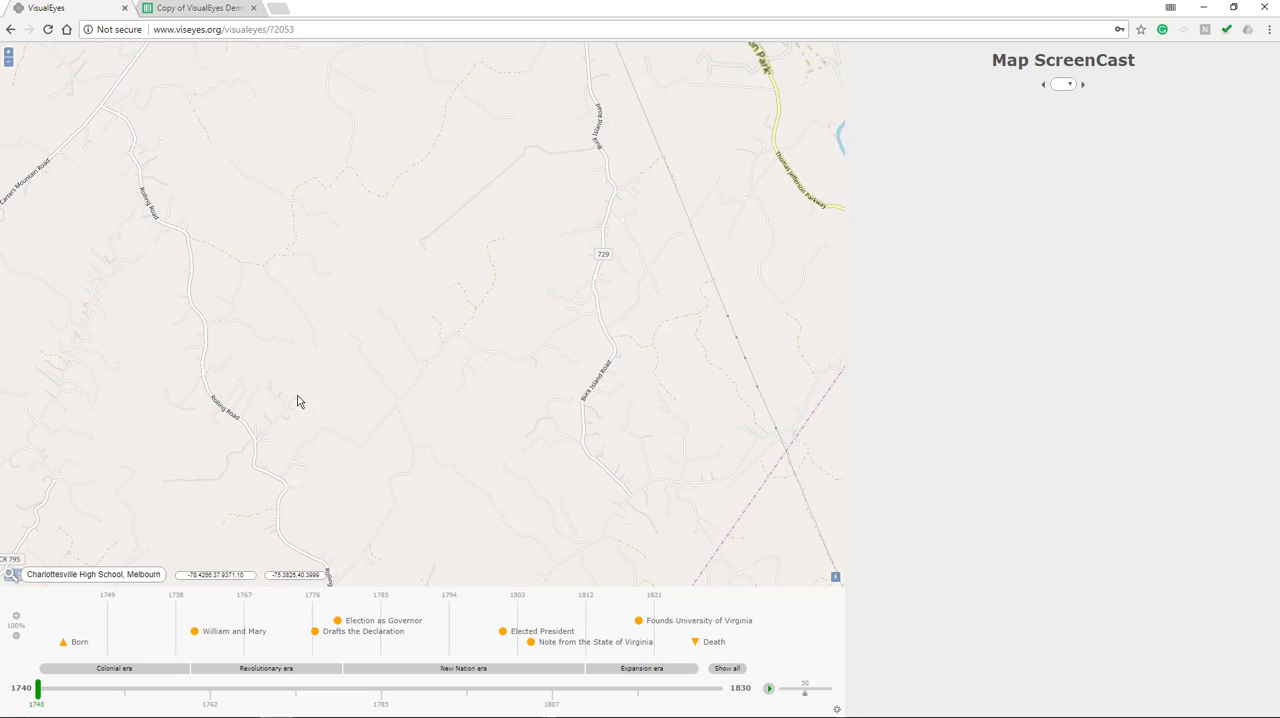
pyautogui.moveTo(297, 402); pyautogui.dragTo(409, 377)
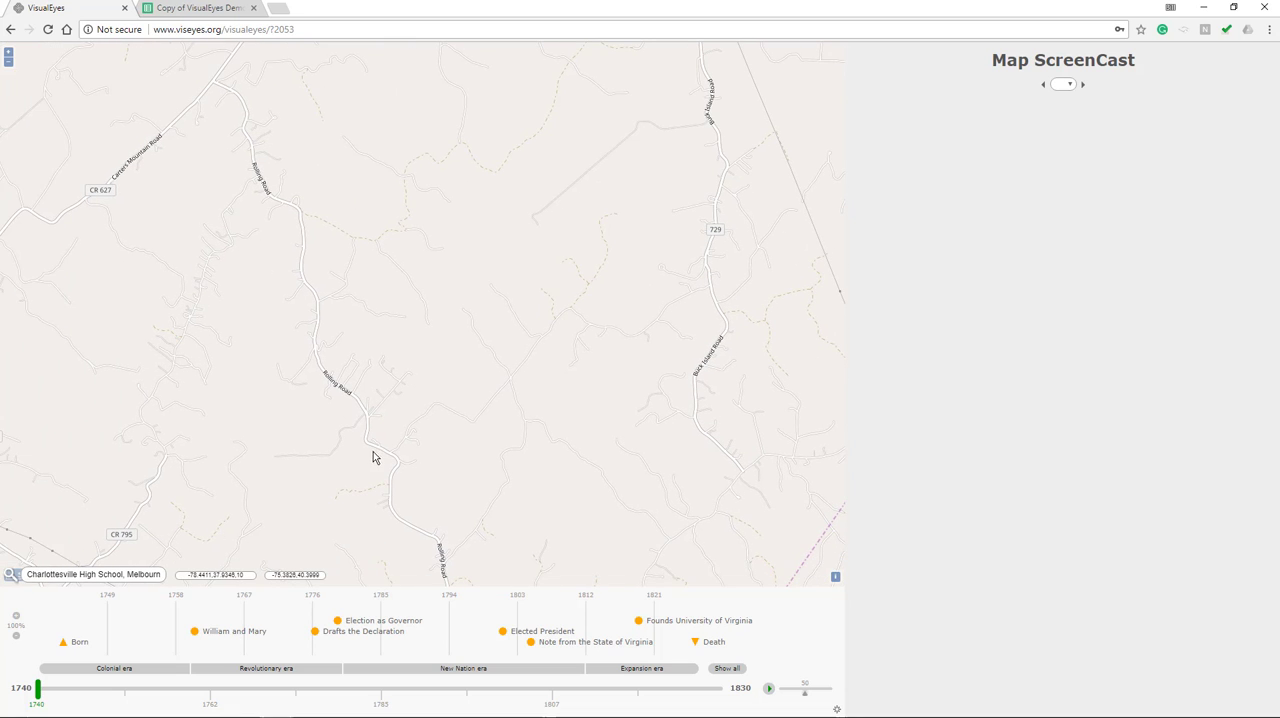
pyautogui.moveTo(473, 414); pyautogui.dragTo(446, 337)
pyautogui.moveTo(321, 407); pyautogui.dragTo(537, 440)
pyautogui.moveTo(517, 315); pyautogui.dragTo(266, 263)
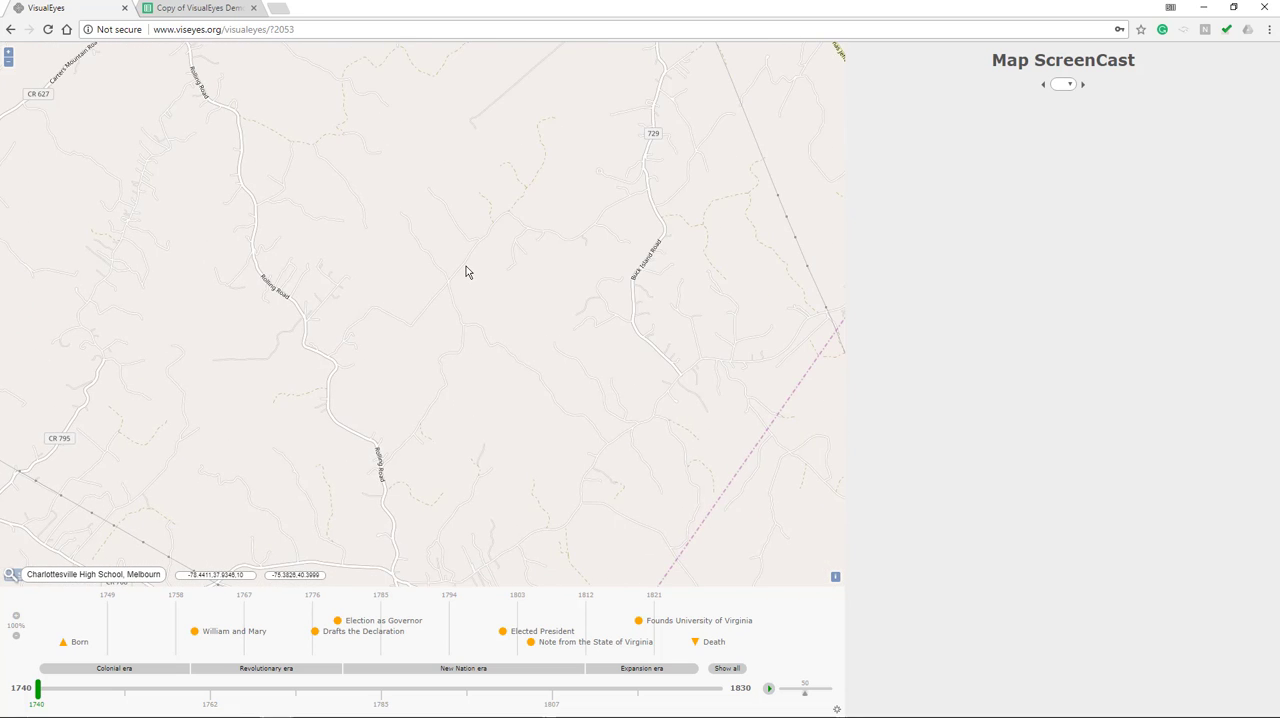
pyautogui.moveTo(465, 270); pyautogui.dragTo(620, 176)
pyautogui.moveTo(408, 263); pyautogui.dragTo(546, 400)
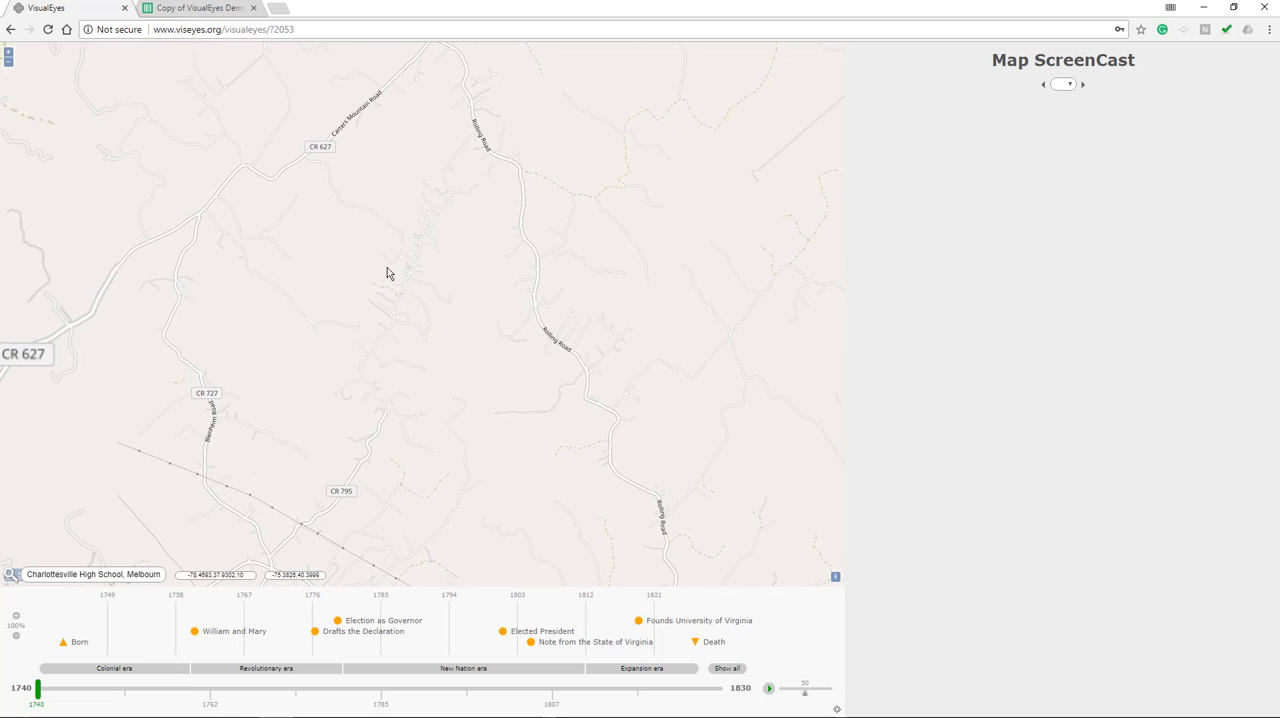
pyautogui.moveTo(387, 270); pyautogui.dragTo(411, 369)
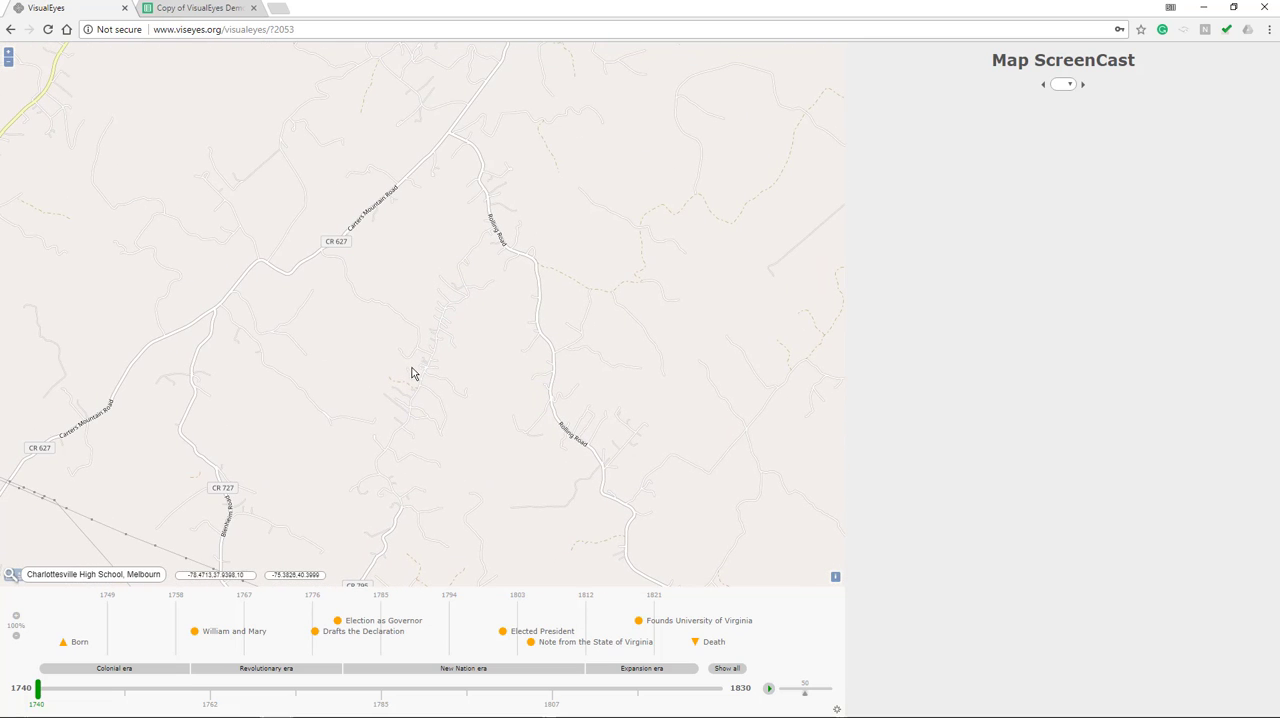
pyautogui.scroll(-6, 424, 308)
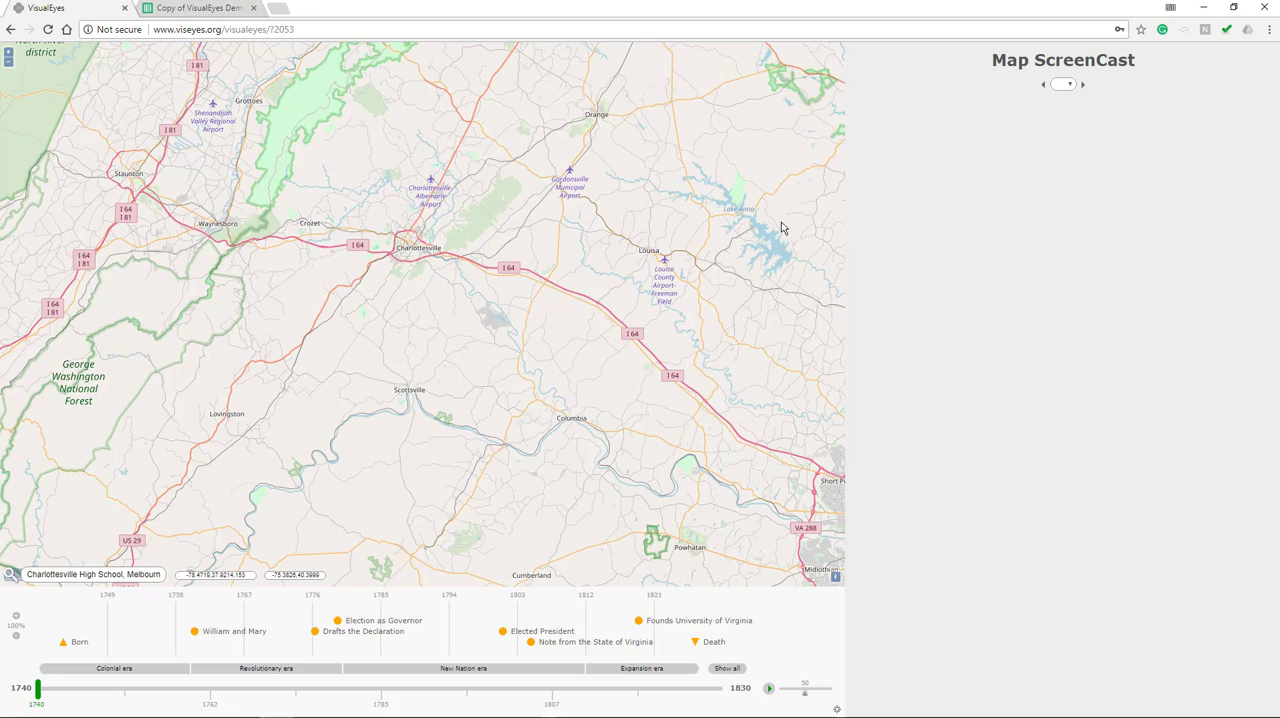
pyautogui.moveTo(447, 372); pyautogui.dragTo(458, 217)
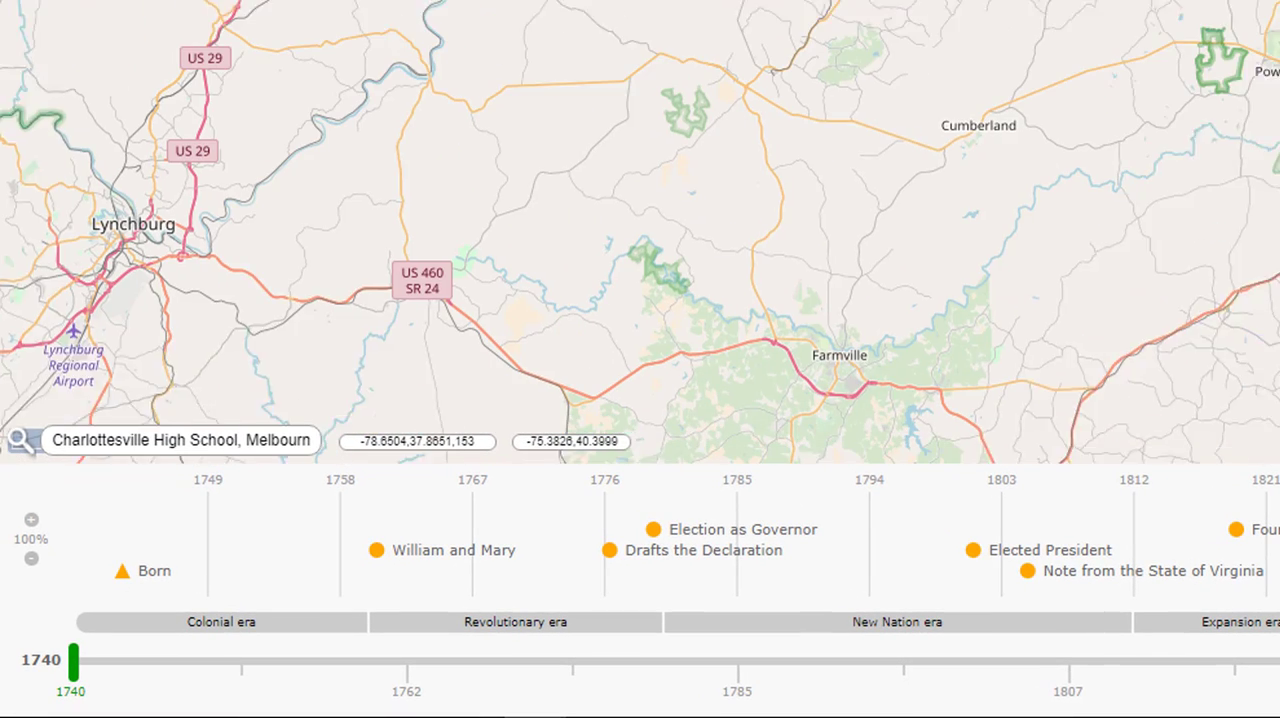
pyautogui.moveTo(728, 240); pyautogui.dragTo(640, 201)
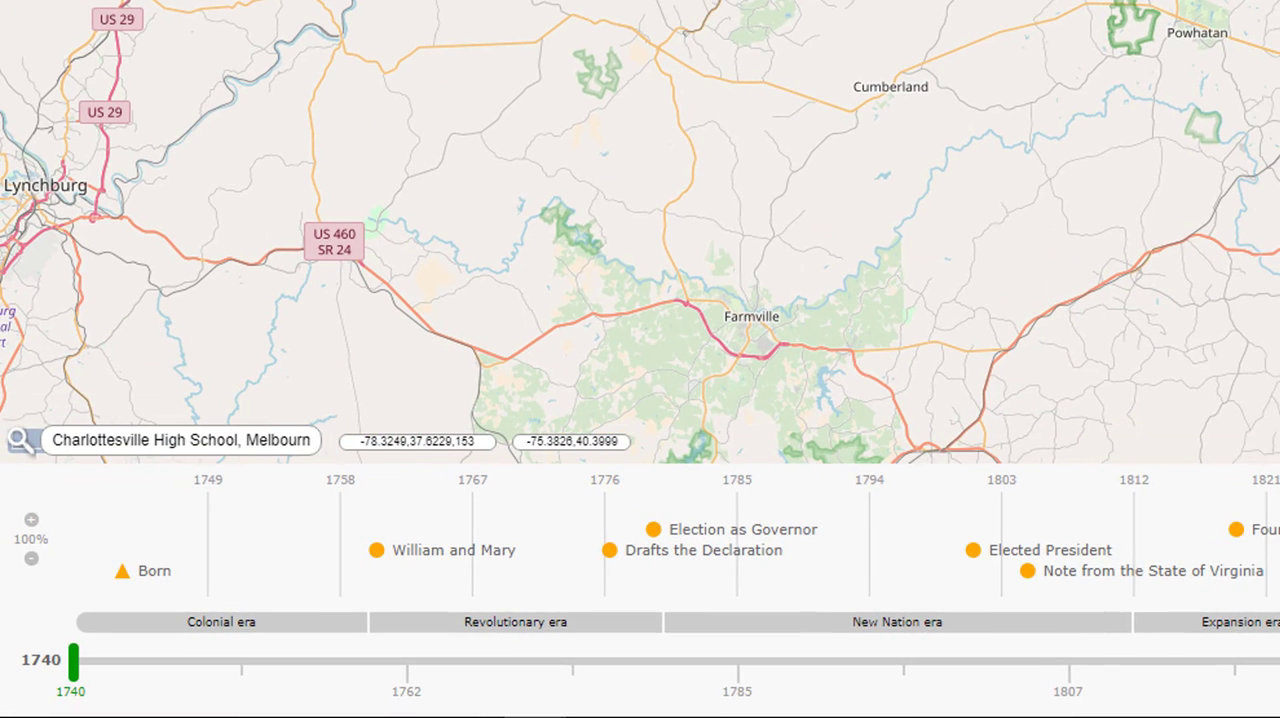
# Examine how the map's position readout follows the view at local road, regional and world scale
pyautogui.scroll(3, 832, 3)
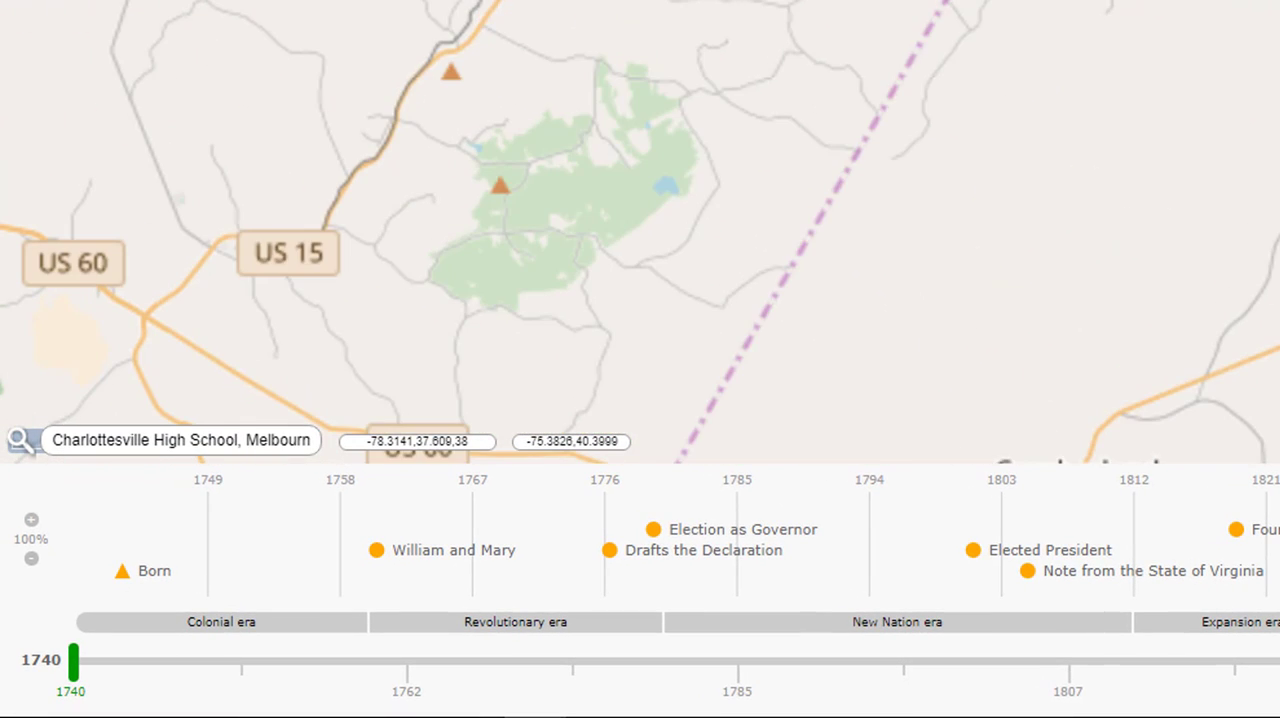
pyautogui.scroll(1, 834, 3)
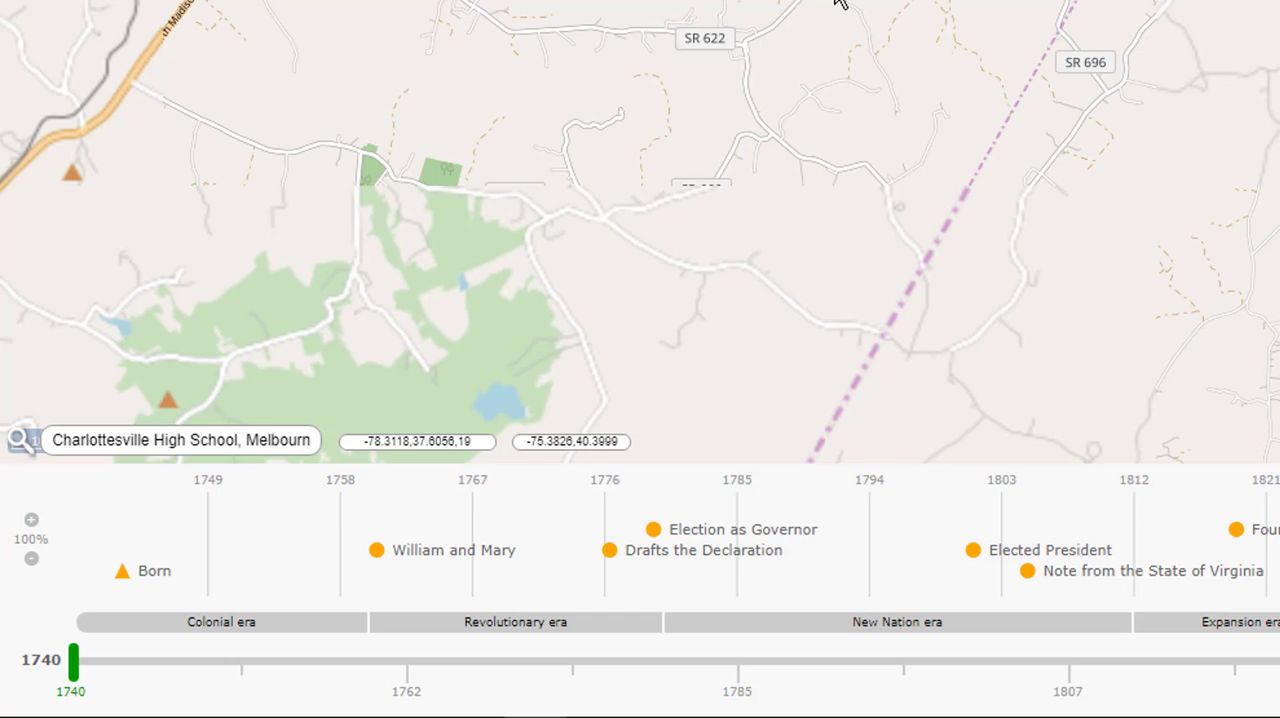
pyautogui.scroll(3, 792, 31)
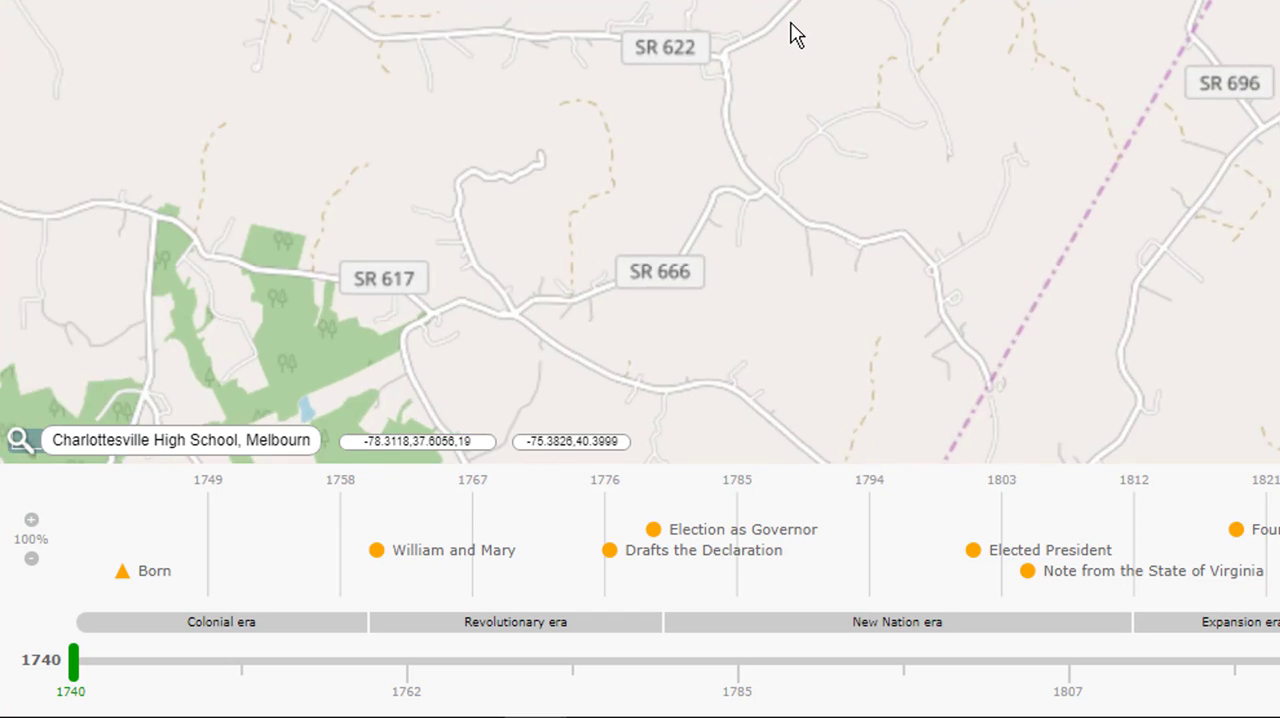
pyautogui.scroll(-5, 797, 33)
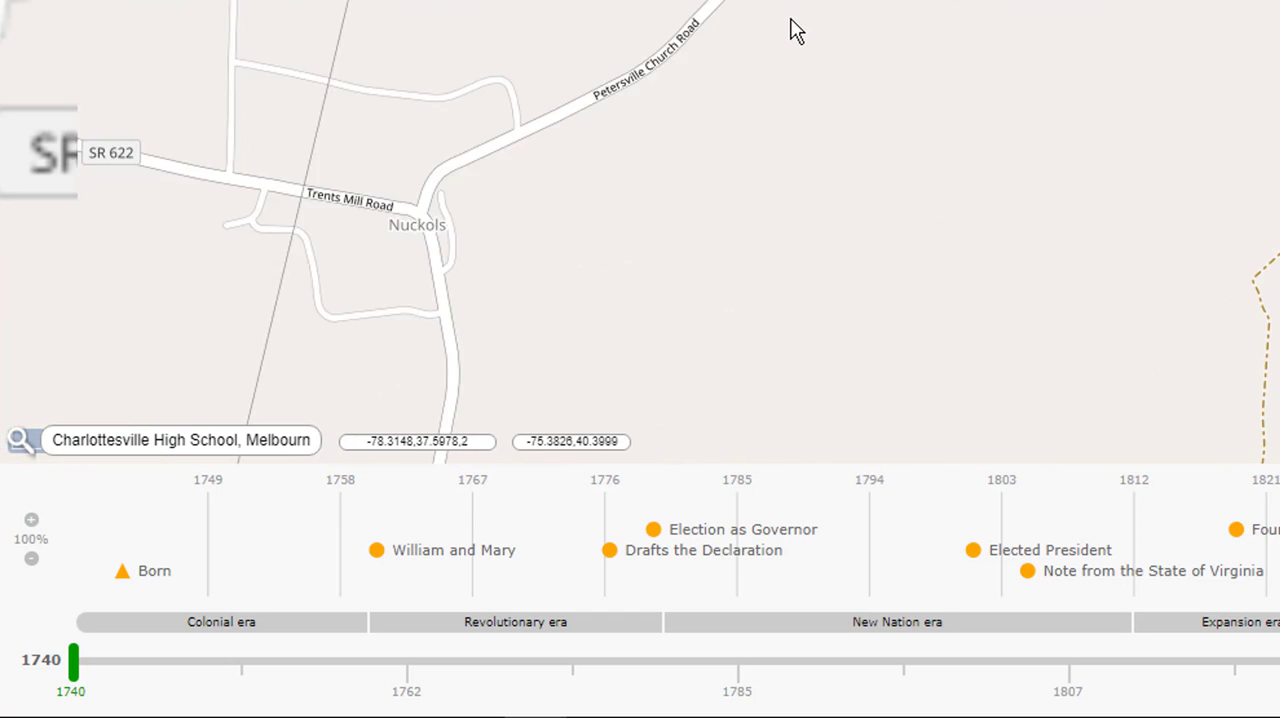
pyautogui.scroll(-6, 797, 31)
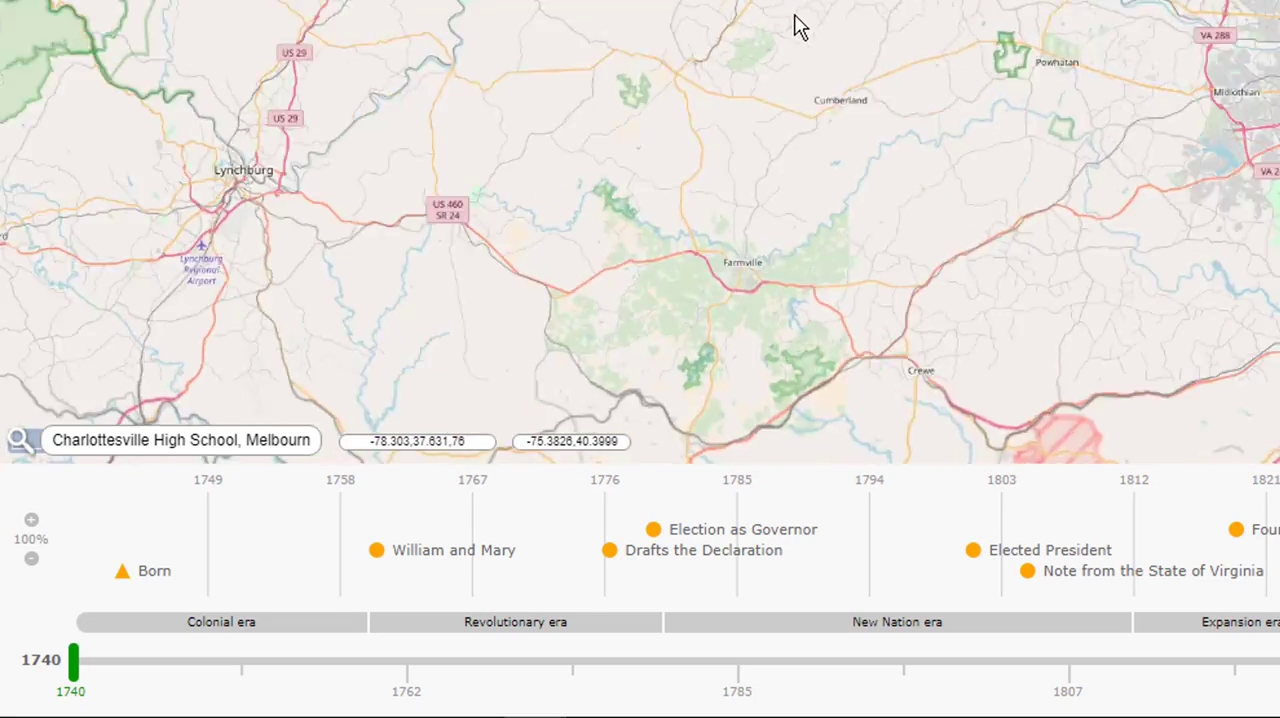
pyautogui.scroll(-5, 800, 28)
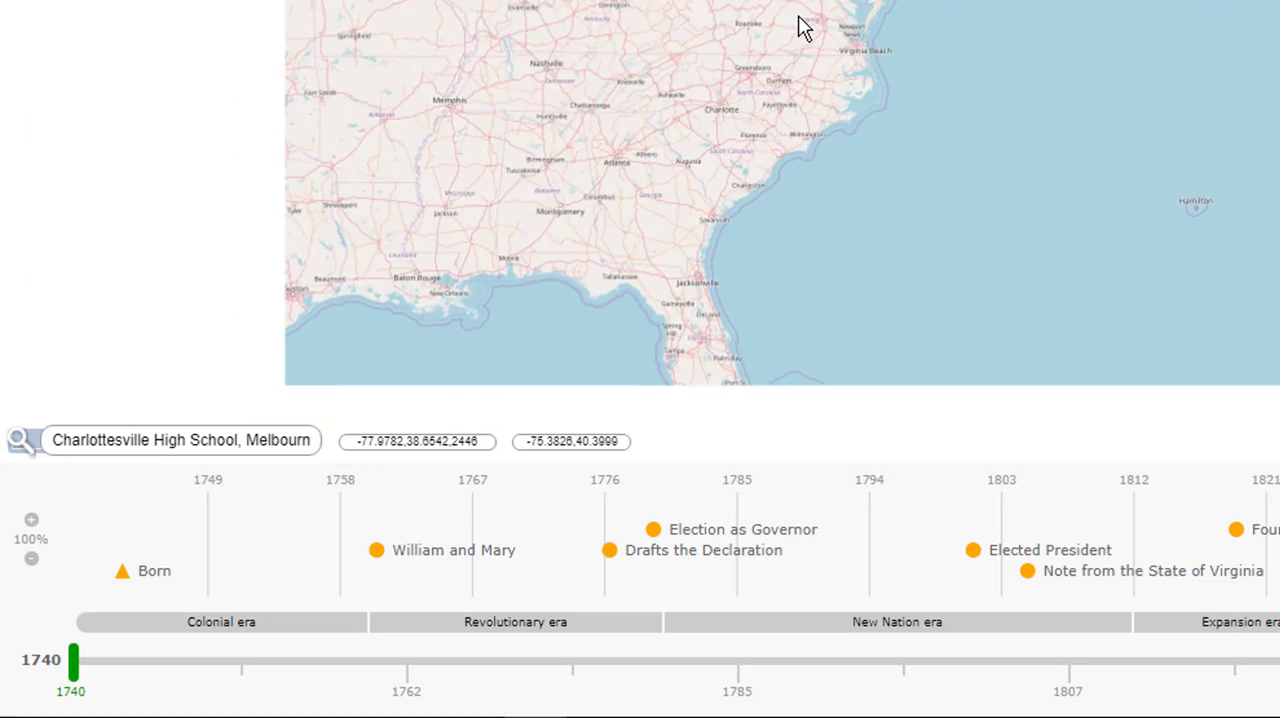
pyautogui.scroll(-3, 797, 16)
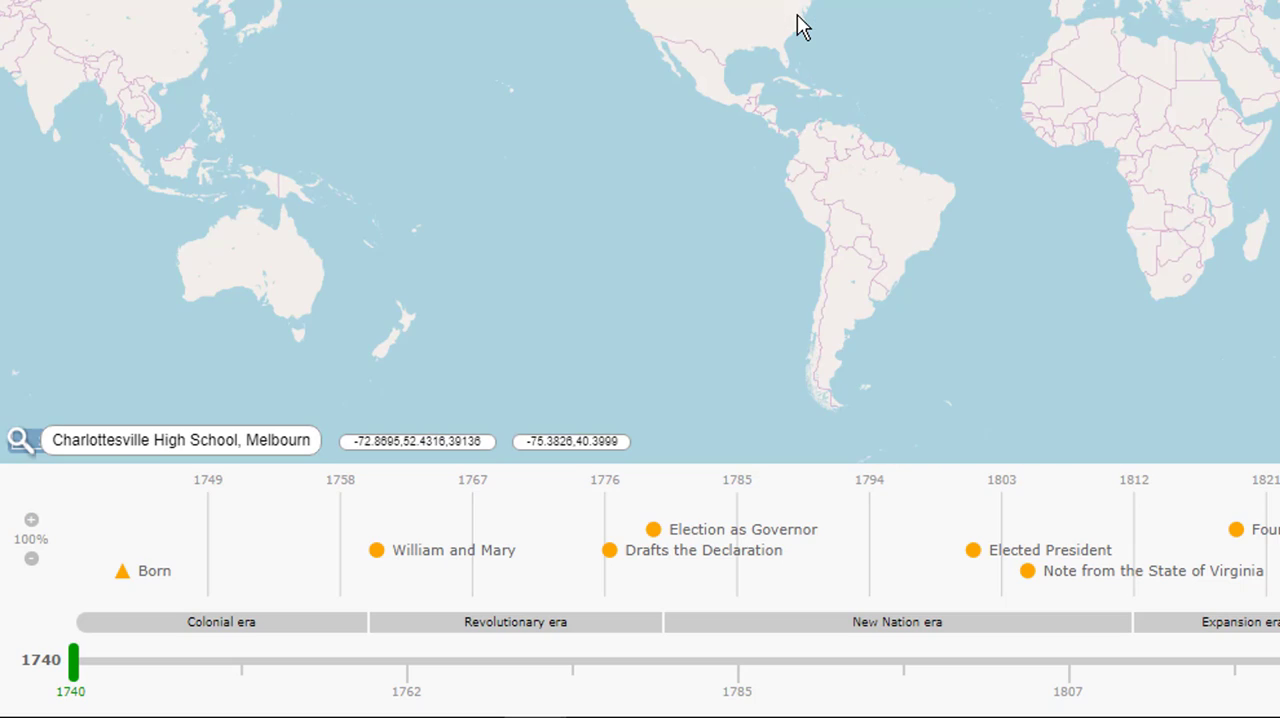
pyautogui.scroll(5, 797, 14)
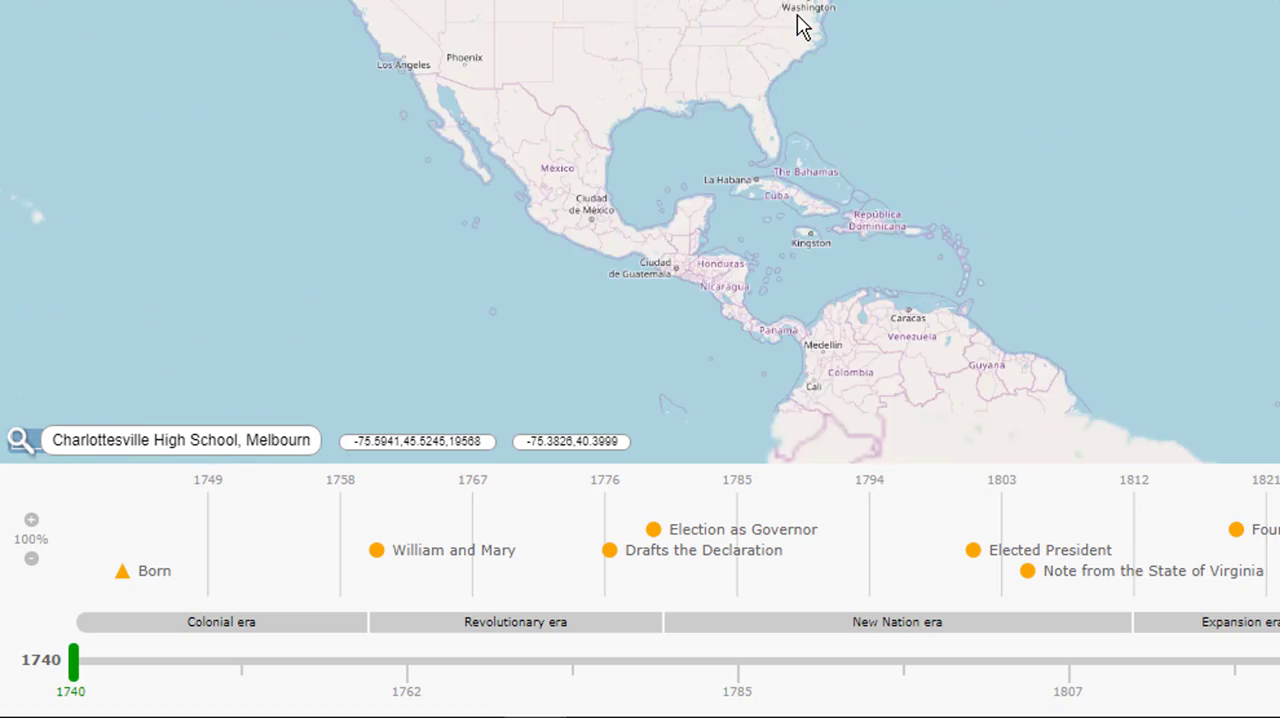
pyautogui.scroll(4, 800, 28)
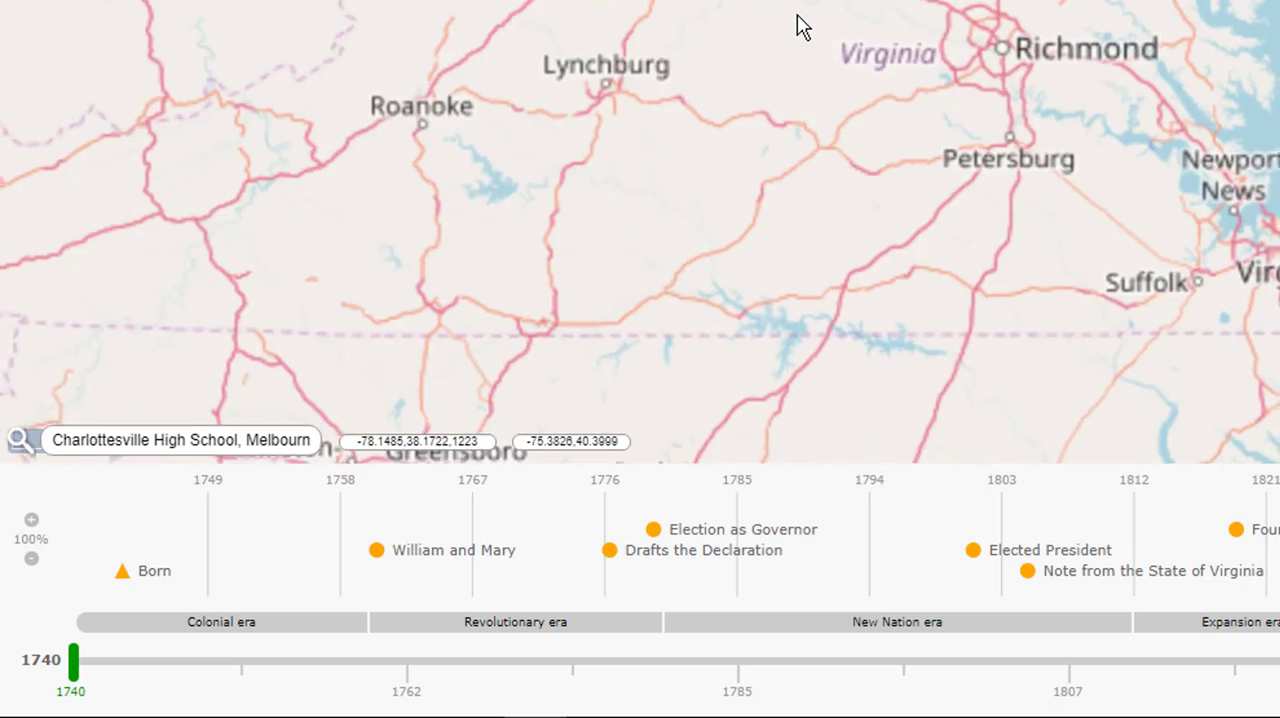
pyautogui.moveTo(1052, 76); pyautogui.dragTo(945, 5)
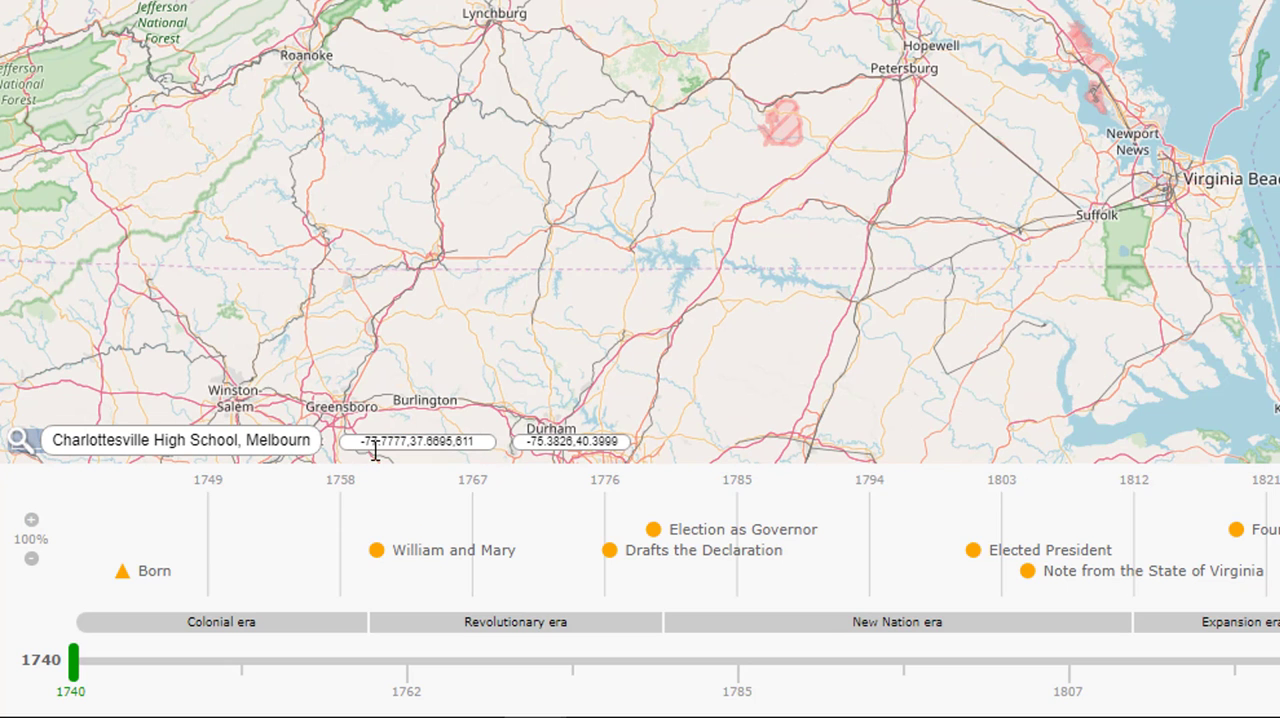
# Search the map for Charlottesville and go to the suggested location Charlottesville, VA, United States
pyautogui.click(19, 440)
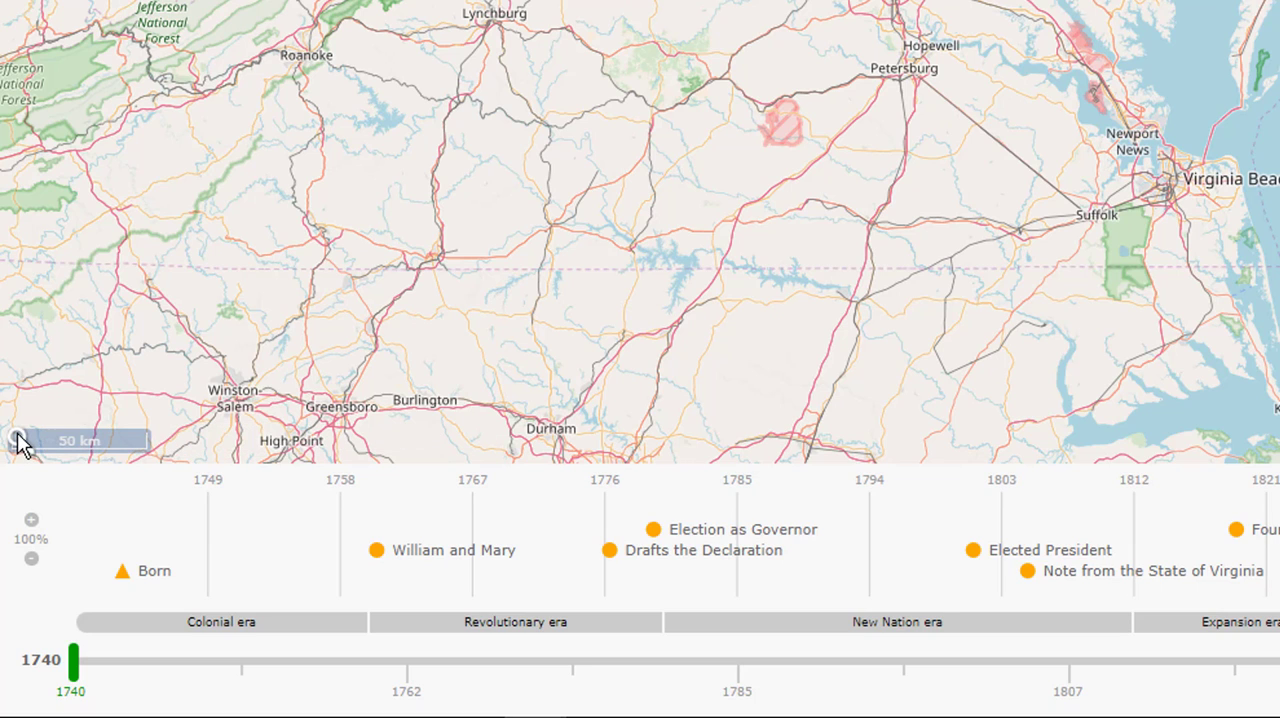
pyautogui.click(19, 440)
pyautogui.click(296, 438)
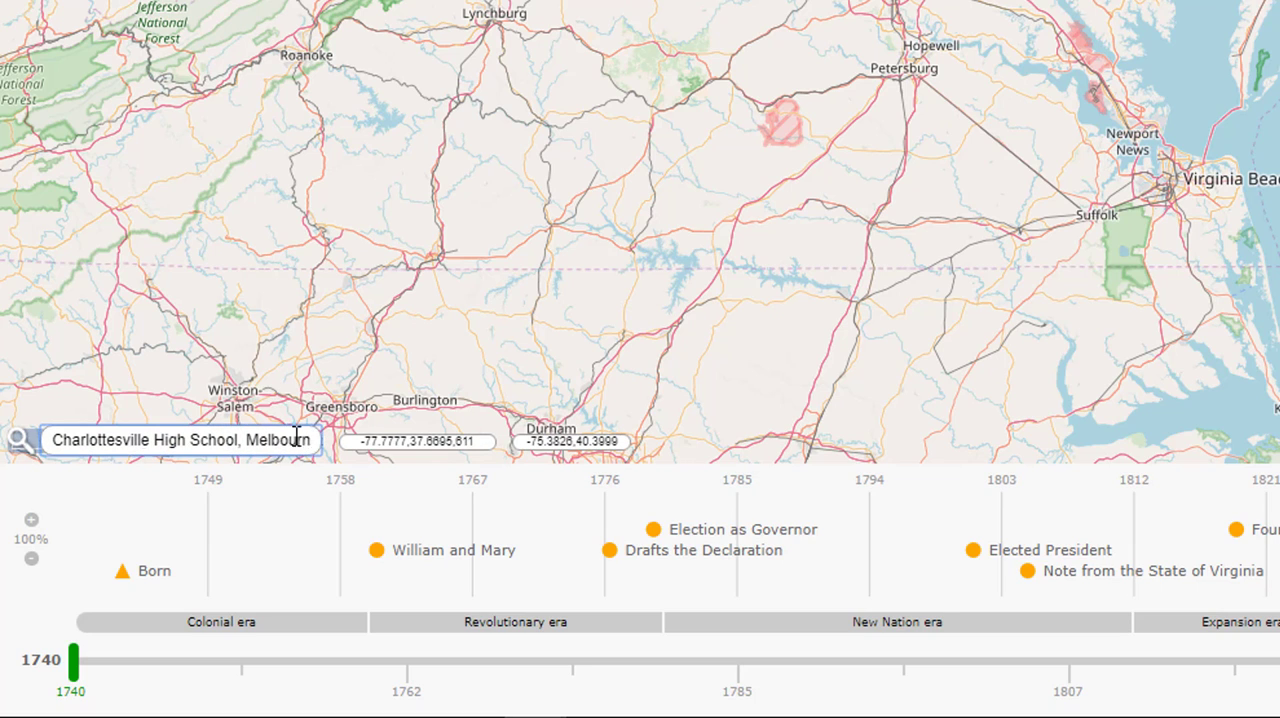
pyautogui.moveTo(296, 438); pyautogui.dragTo(129, 424)
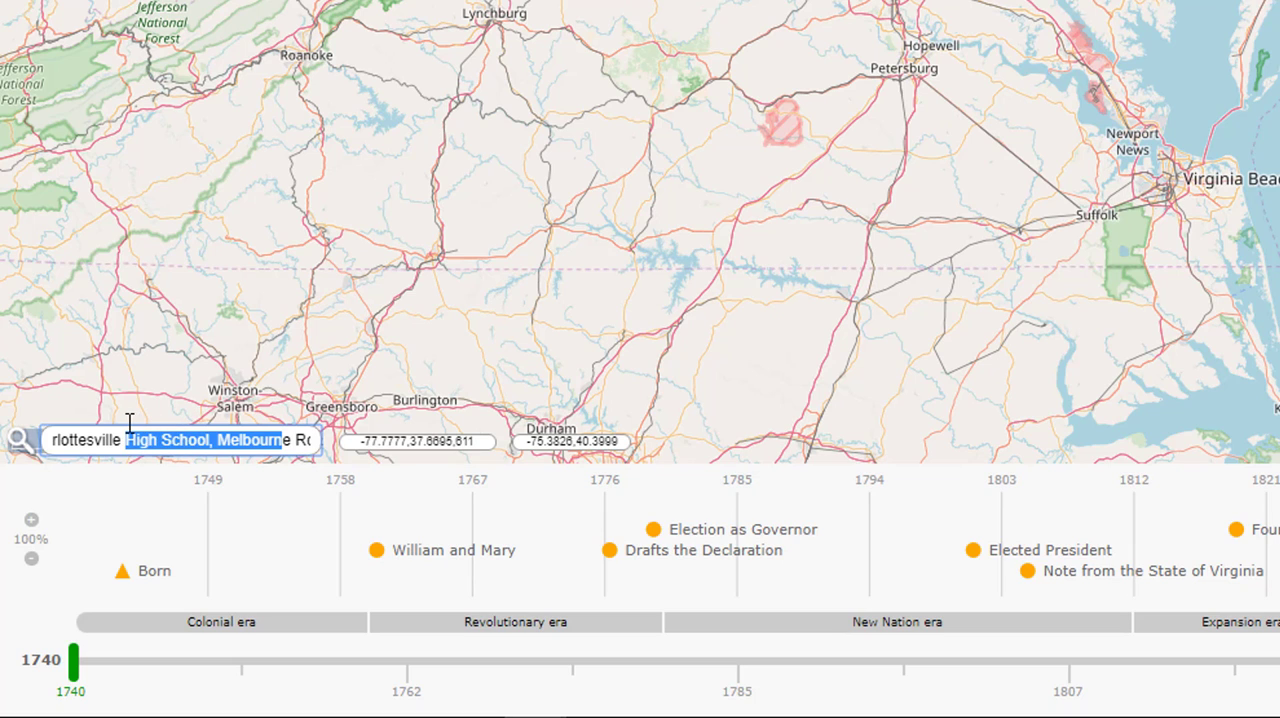
pyautogui.press('BackSpace')
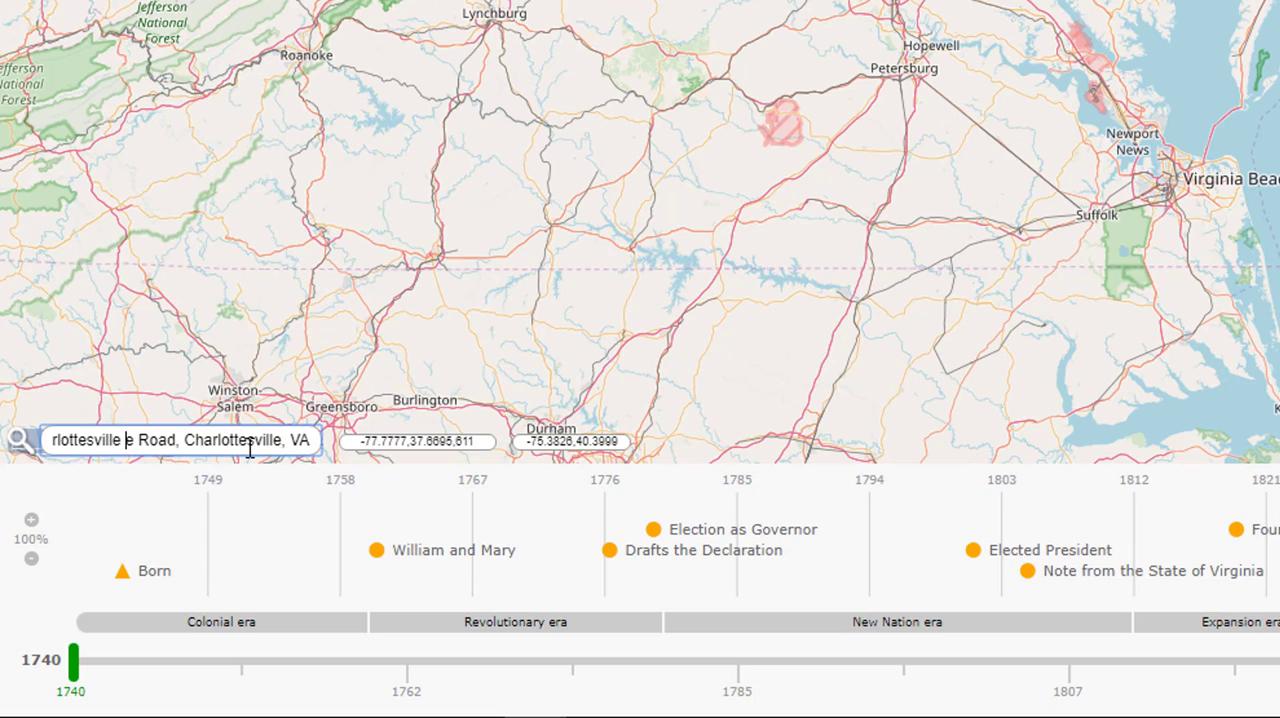
pyautogui.press('Delete')
pyautogui.press('Delete')
pyautogui.press('Delete')
pyautogui.press('Delete')
pyautogui.press('Delete')
pyautogui.press('Delete')
pyautogui.press('Delete')
pyautogui.press('Delete')
pyautogui.press('Delete')
pyautogui.press('Delete')
pyautogui.press('Delete')
pyautogui.press('Delete')
pyautogui.press('Delete')
pyautogui.press('Delete')
pyautogui.press('Delete')
pyautogui.press('Delete')
pyautogui.press('Delete')
pyautogui.press('Delete')
pyautogui.press('Delete')
pyautogui.press('Delete')
pyautogui.press('Delete')
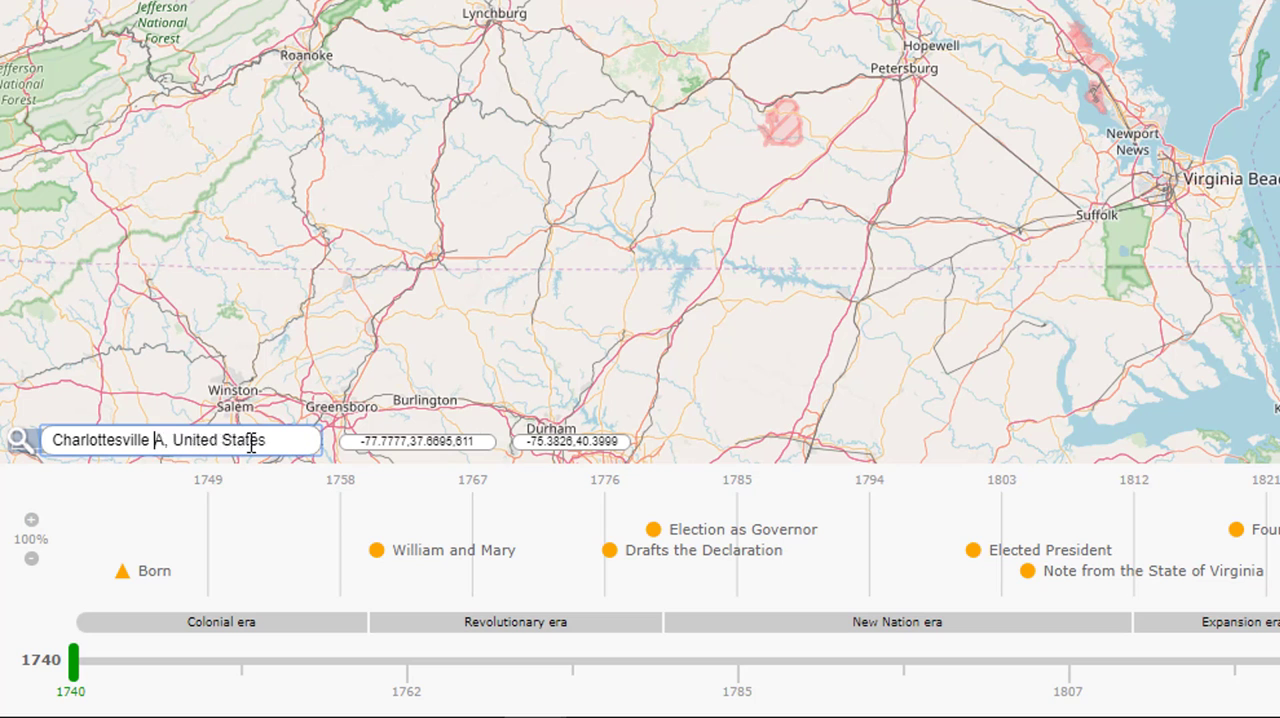
pyautogui.press('Delete')
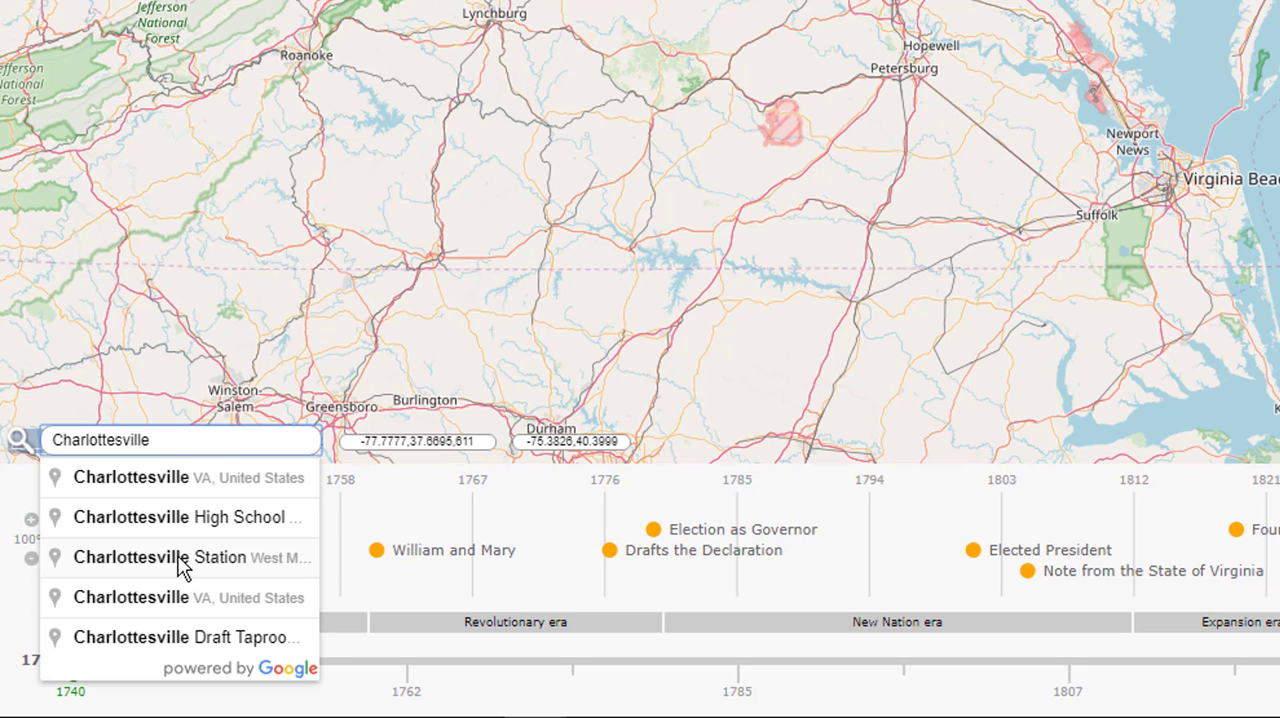
pyautogui.click(152, 485)
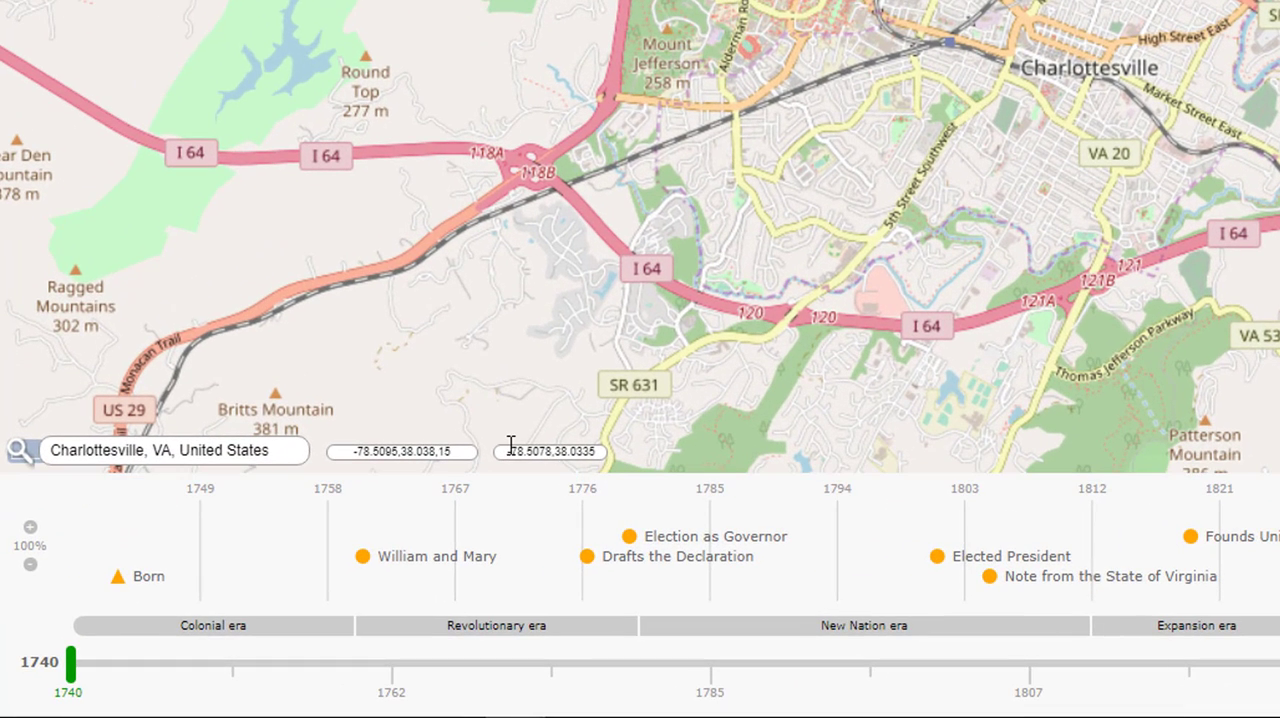
# Copy the map point's coordinates -78.5078,38.0335 into the where cell of the Founds University of Virginia row in Google Sheets
pyautogui.moveTo(500, 451); pyautogui.dragTo(610, 452)
pyautogui.hotkey('ctrl', 'c')
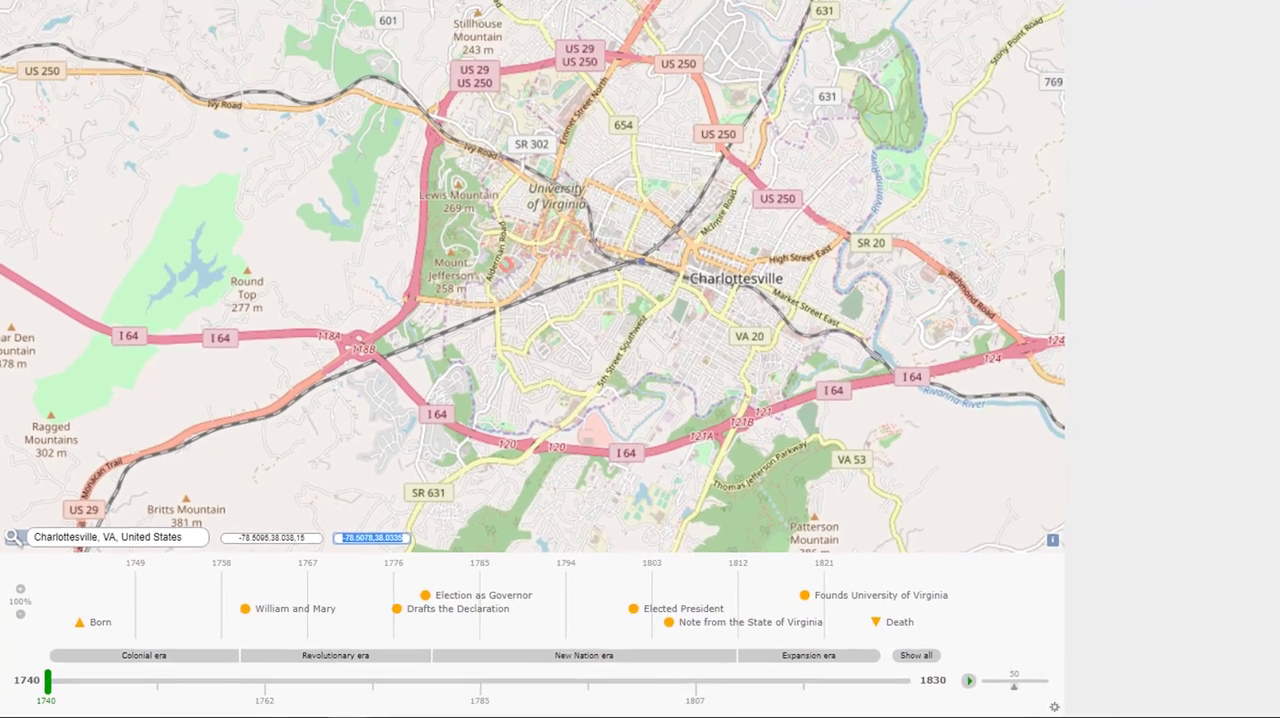
pyautogui.click(187, 27)
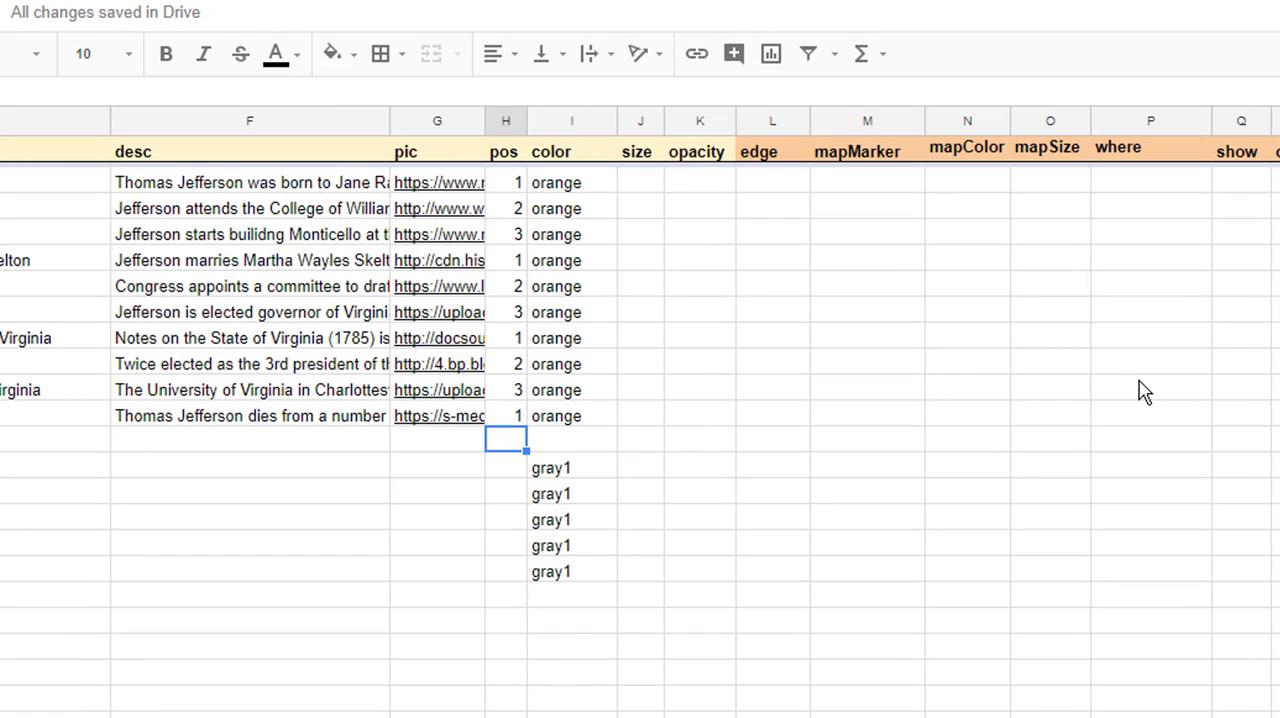
pyautogui.click(706, 399)
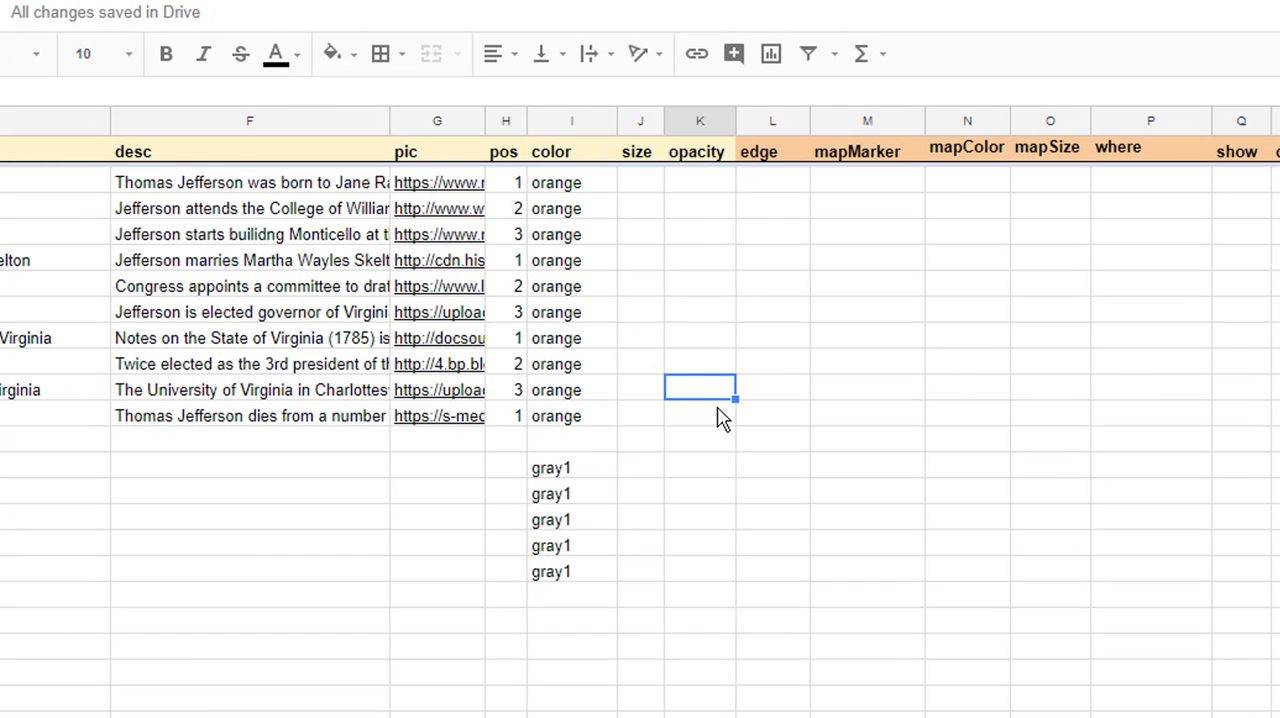
pyautogui.press('Right')
pyautogui.press('Right')
pyautogui.press('Right')
pyautogui.press('Right')
pyautogui.press('Right')
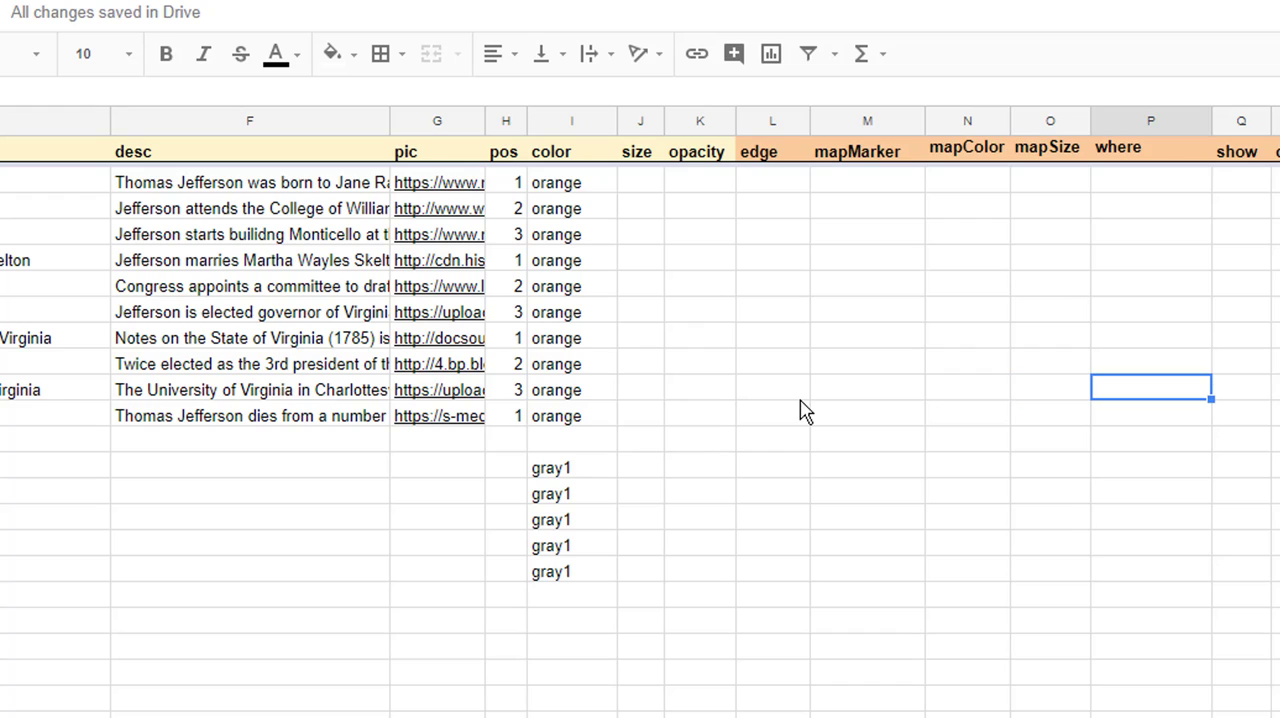
pyautogui.hotkey('ctrl', 'v')
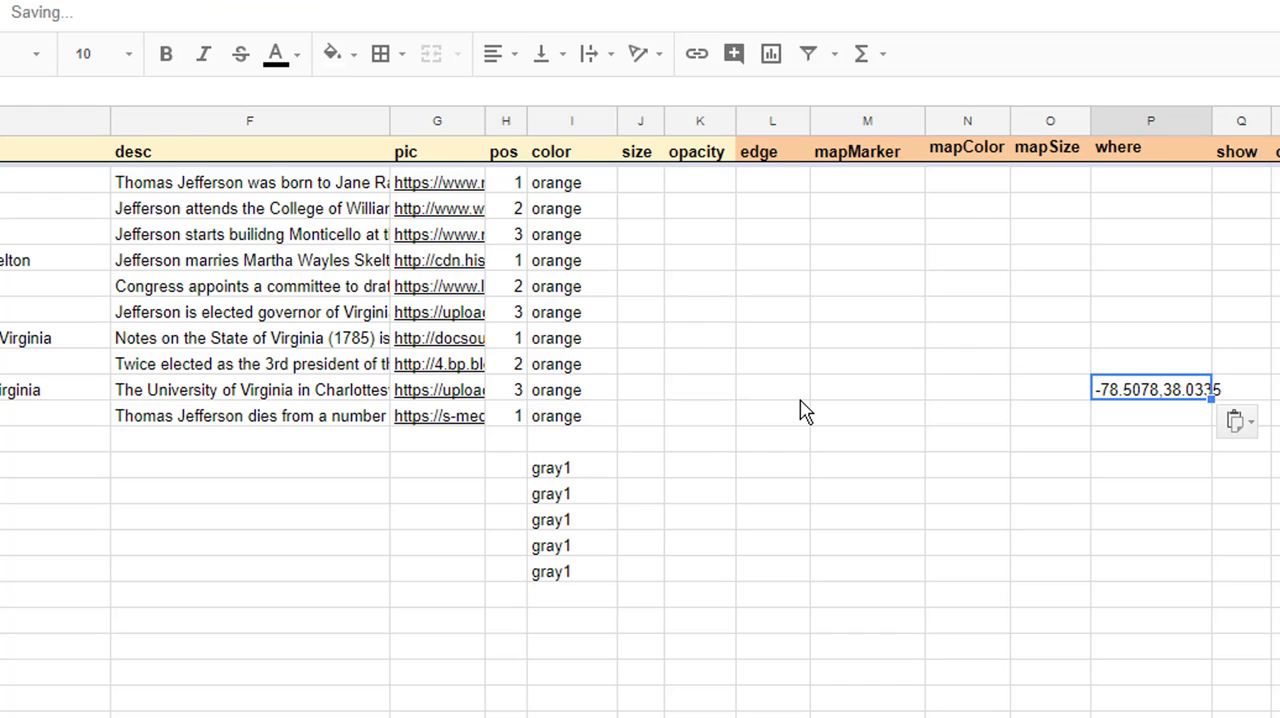
pyautogui.click(1070, 465)
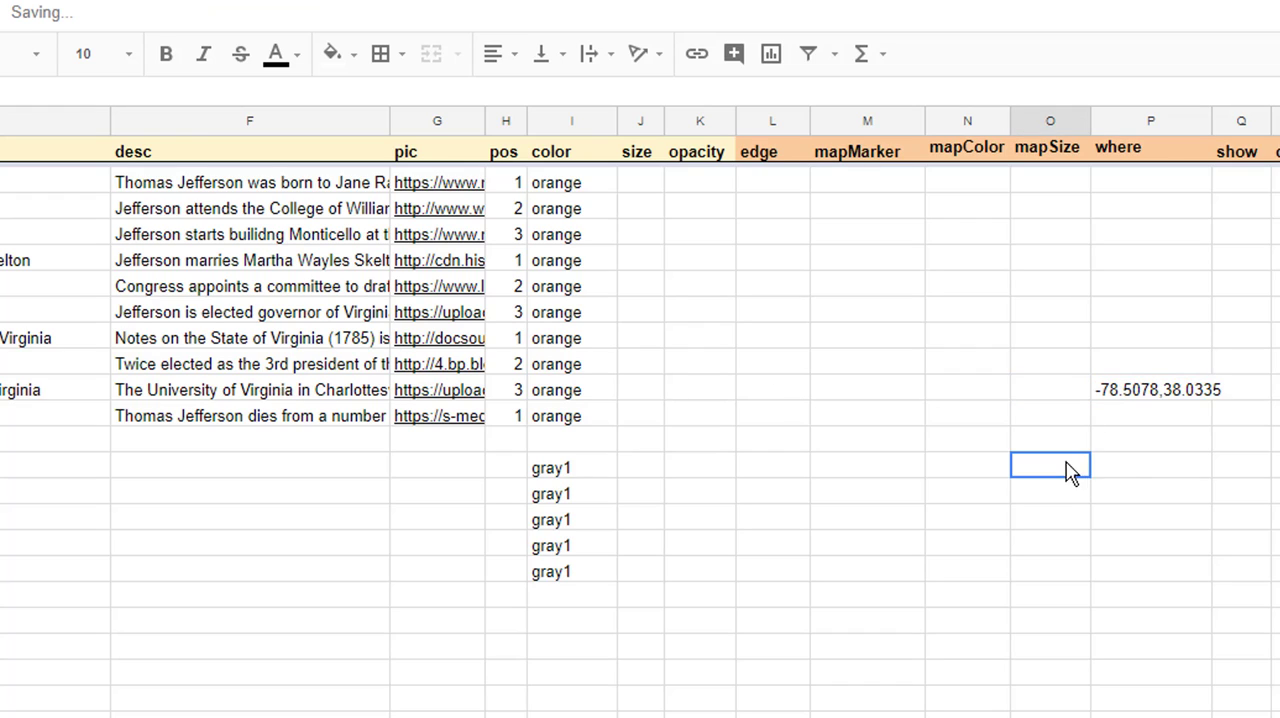
pyautogui.click(1120, 400)
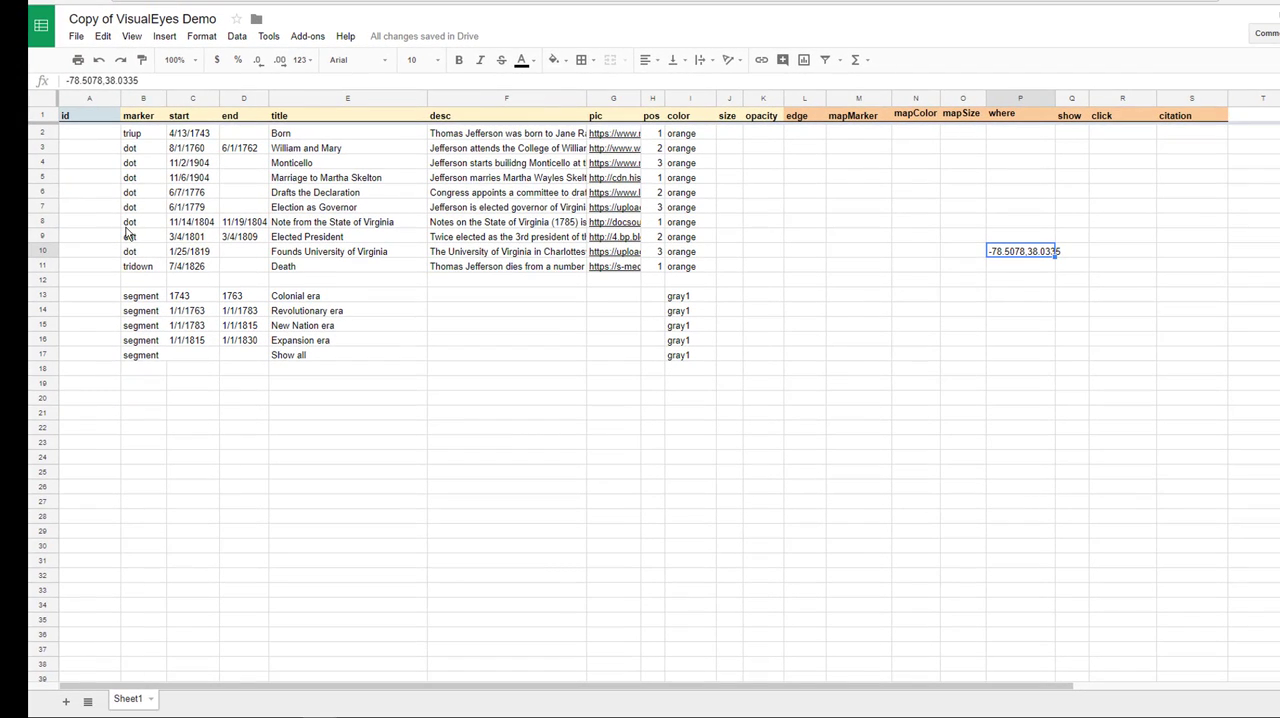
# Switch to the VisualEyes map and examine where the Founds University of Virginia marker is placed
pyautogui.click(131, 238)
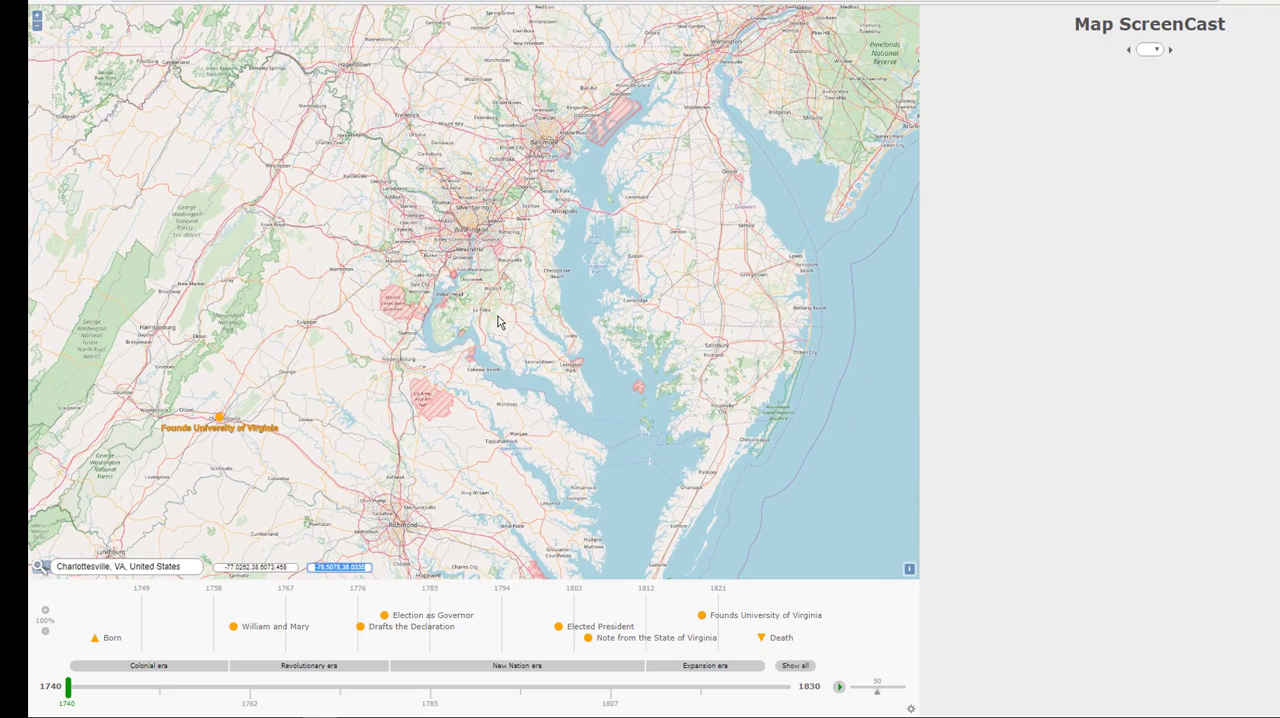
pyautogui.click(221, 419)
pyautogui.moveTo(214, 423); pyautogui.dragTo(328, 400)
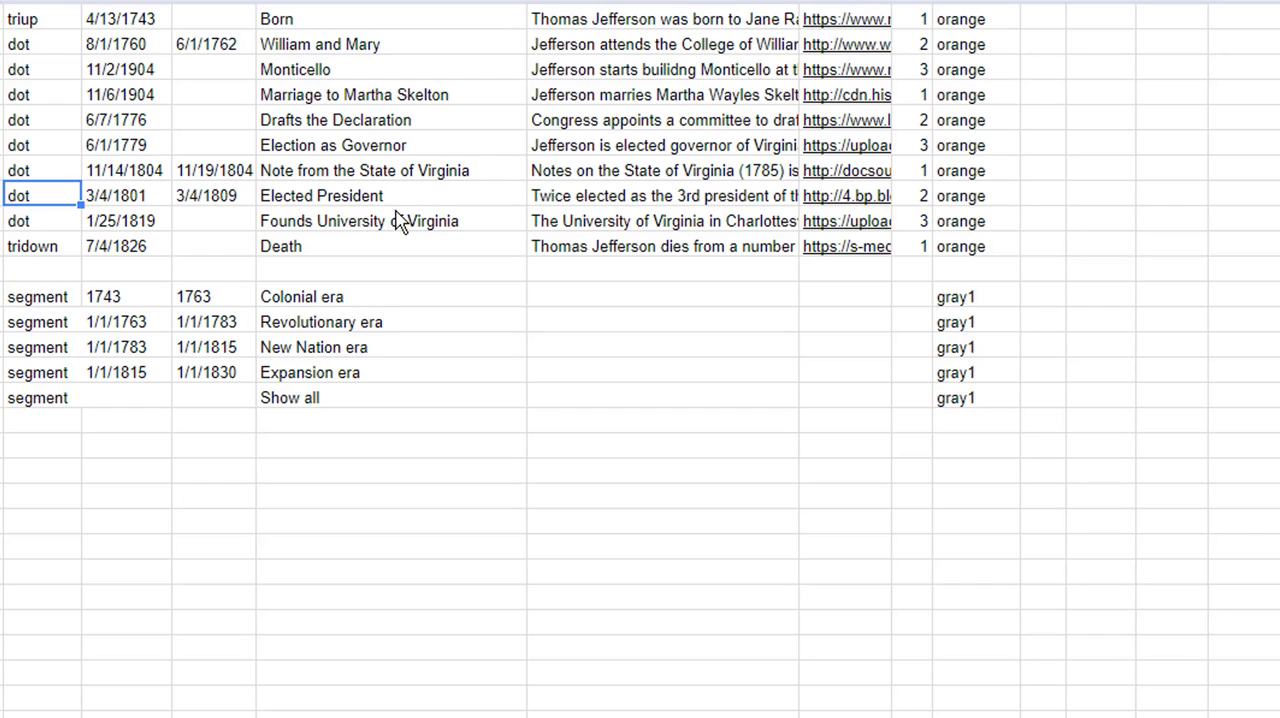
# Return to Google Sheets and paste the set of event coordinates into the where column, from the Born row to Founds University of Virginia
pyautogui.doubleClick(397, 222)
pyautogui.click(592, 296)
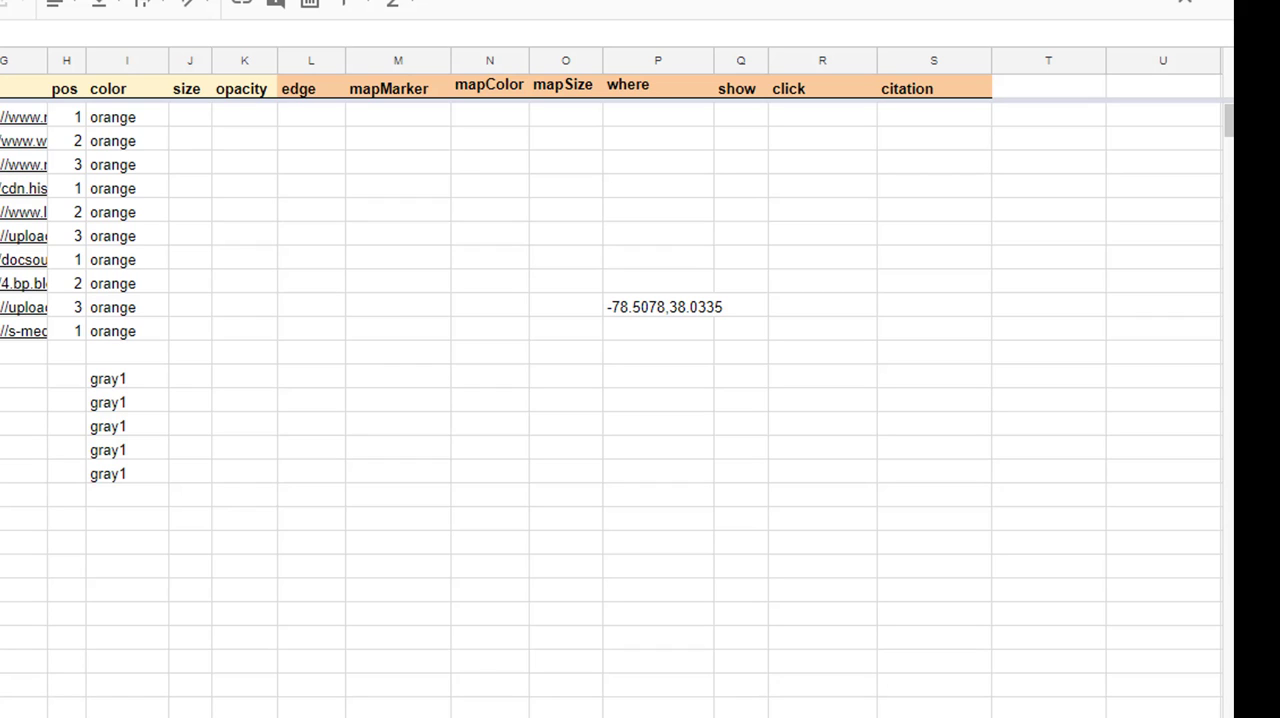
pyautogui.write('-78.394,38.0127 -79.7075,37.270 -78.4531,38.01  -75.1434,39.9662 -77.4405,37.54  -77.0124,38.8903 -78.5038,38.035')
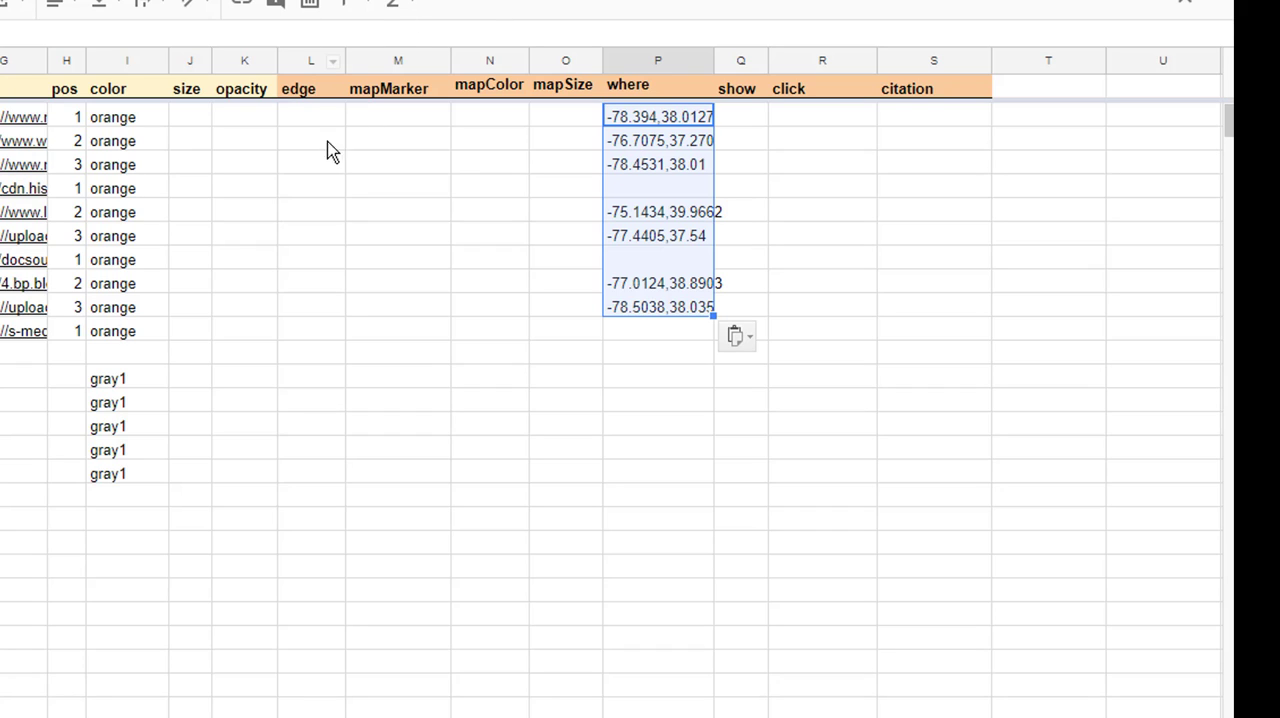
# Set the mapMarker to star for the Born event and to triup for the William and Mary event
pyautogui.click(382, 122)
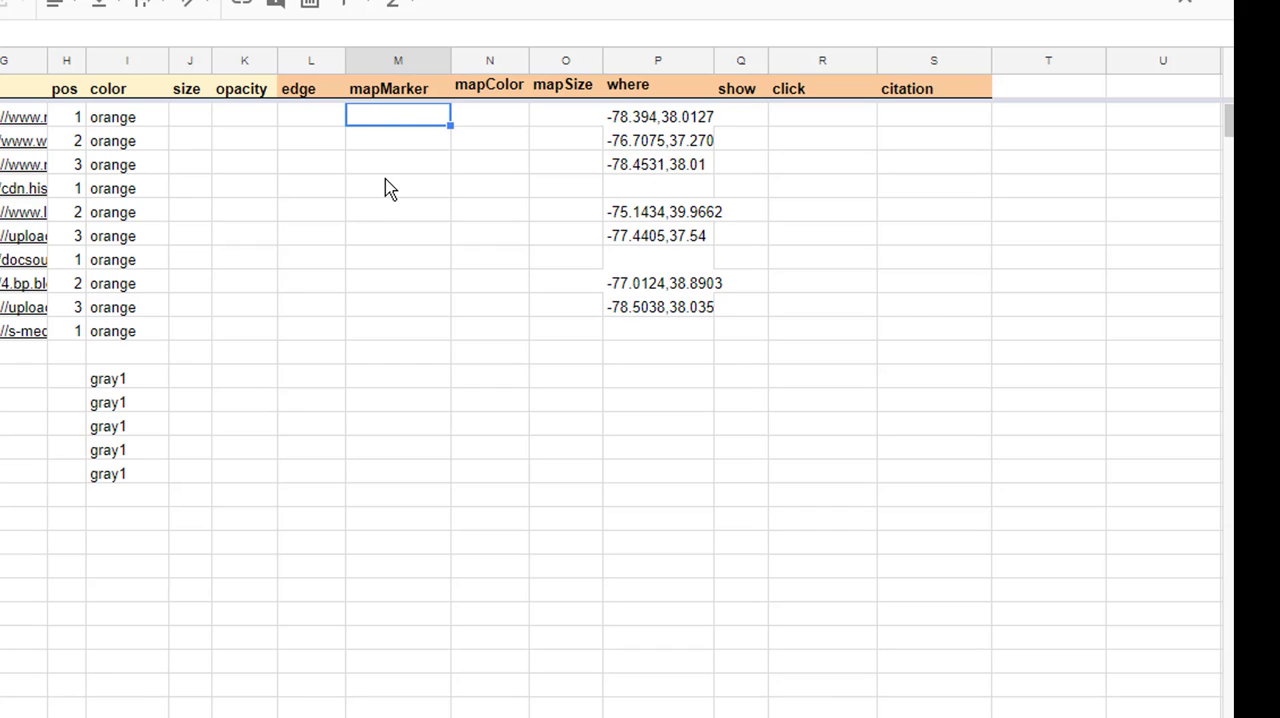
pyautogui.write('star')
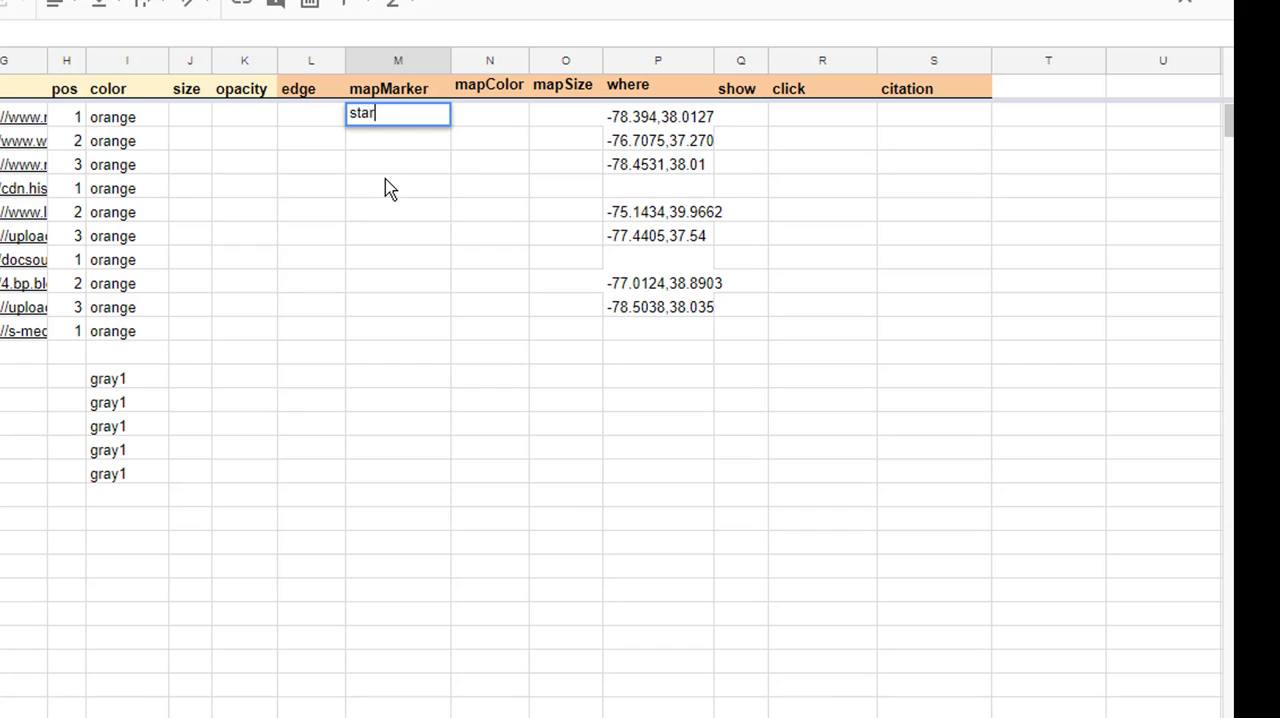
pyautogui.press('Return')
pyautogui.write('t')
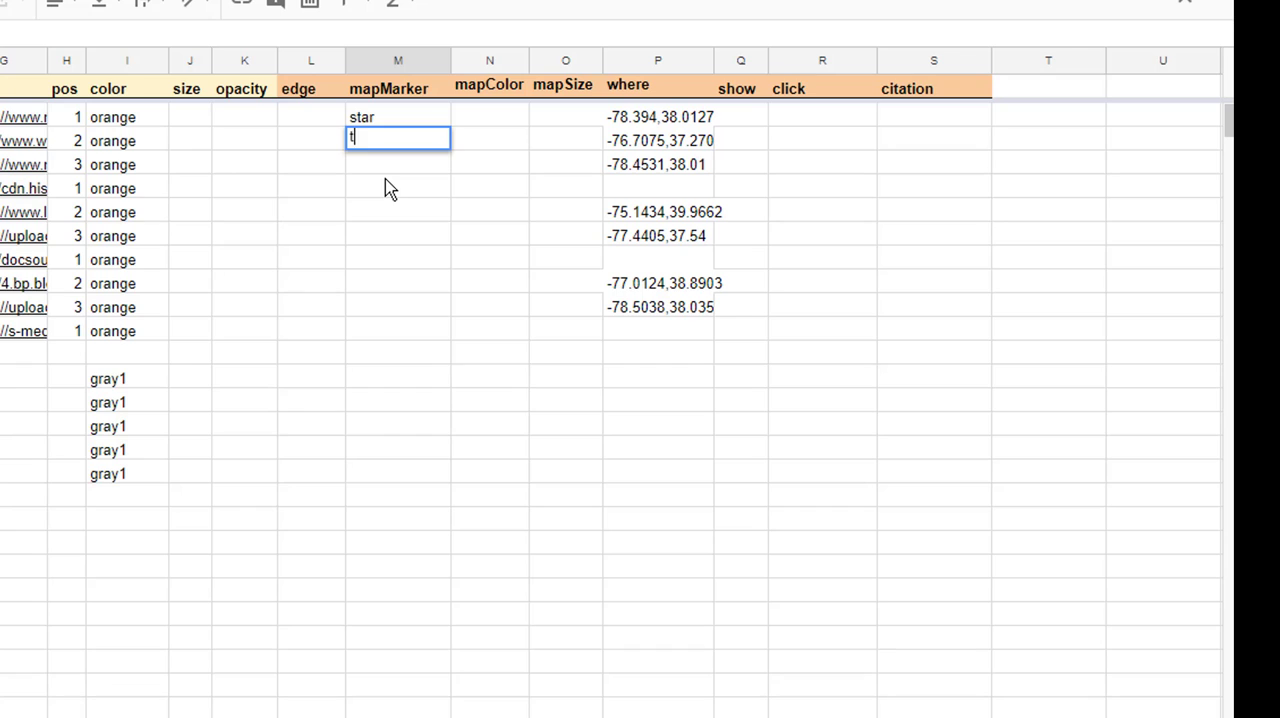
pyautogui.write('ruup')
pyautogui.press('Return')
pyautogui.press('Up')
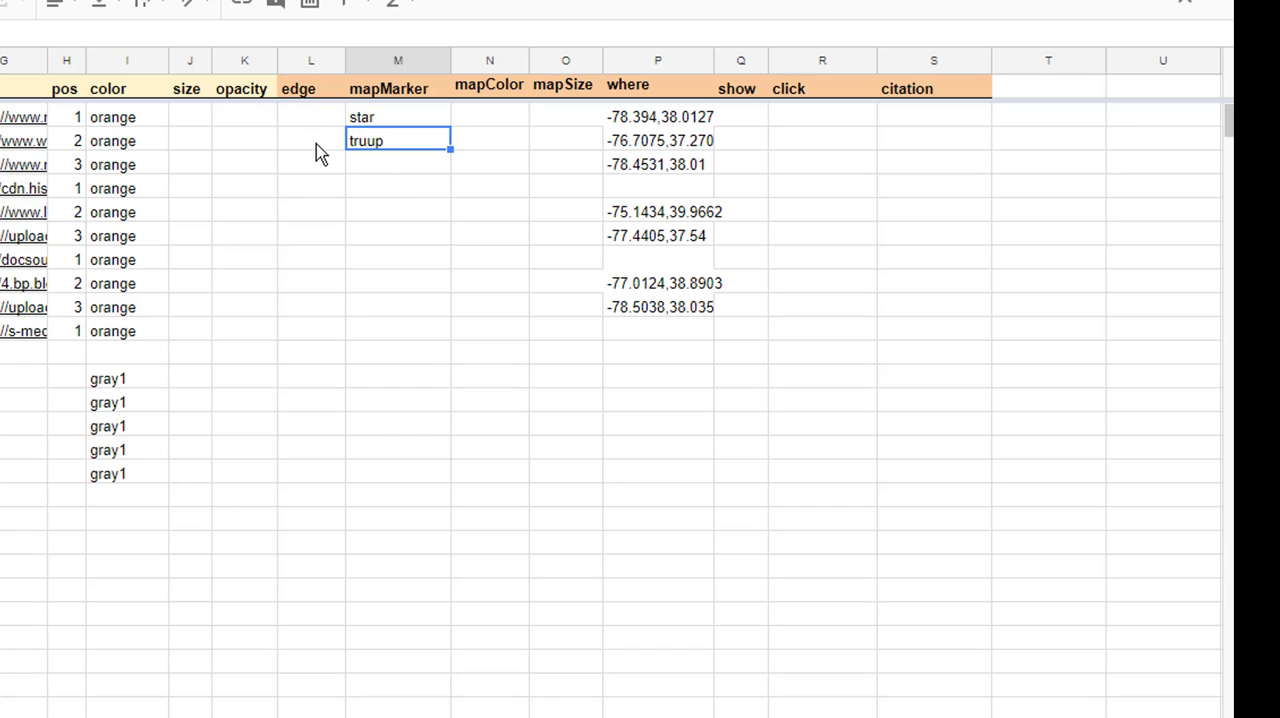
pyautogui.doubleClick(375, 145)
pyautogui.press('BackSpace')
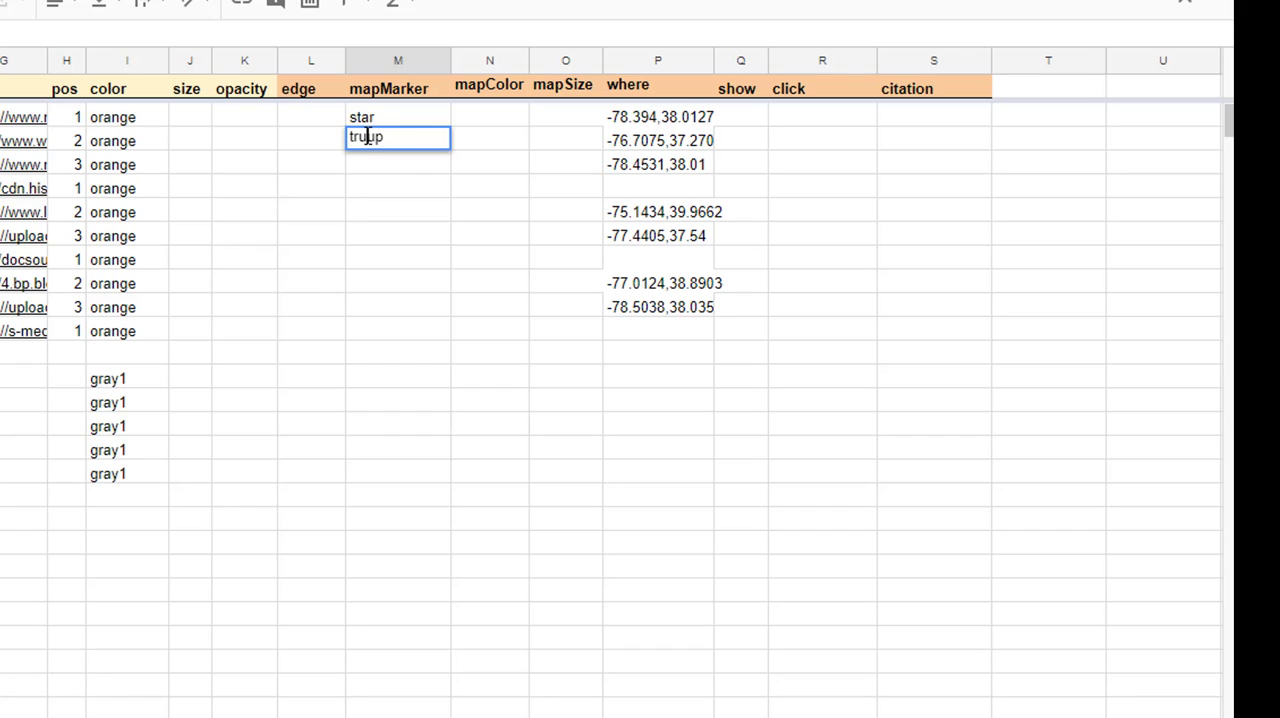
pyautogui.write('i')
pyautogui.press('Return')
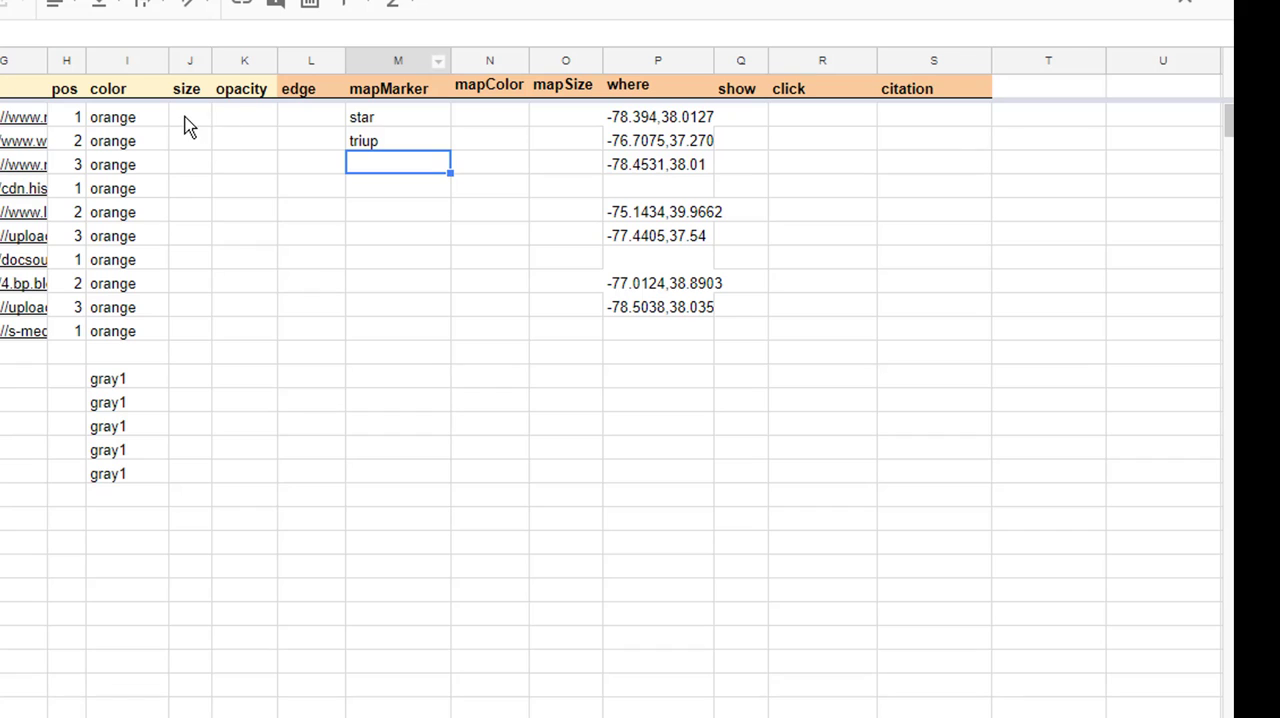
# Set both the size and the opacity of the Born event to 50
pyautogui.click(187, 121)
pyautogui.write('50')
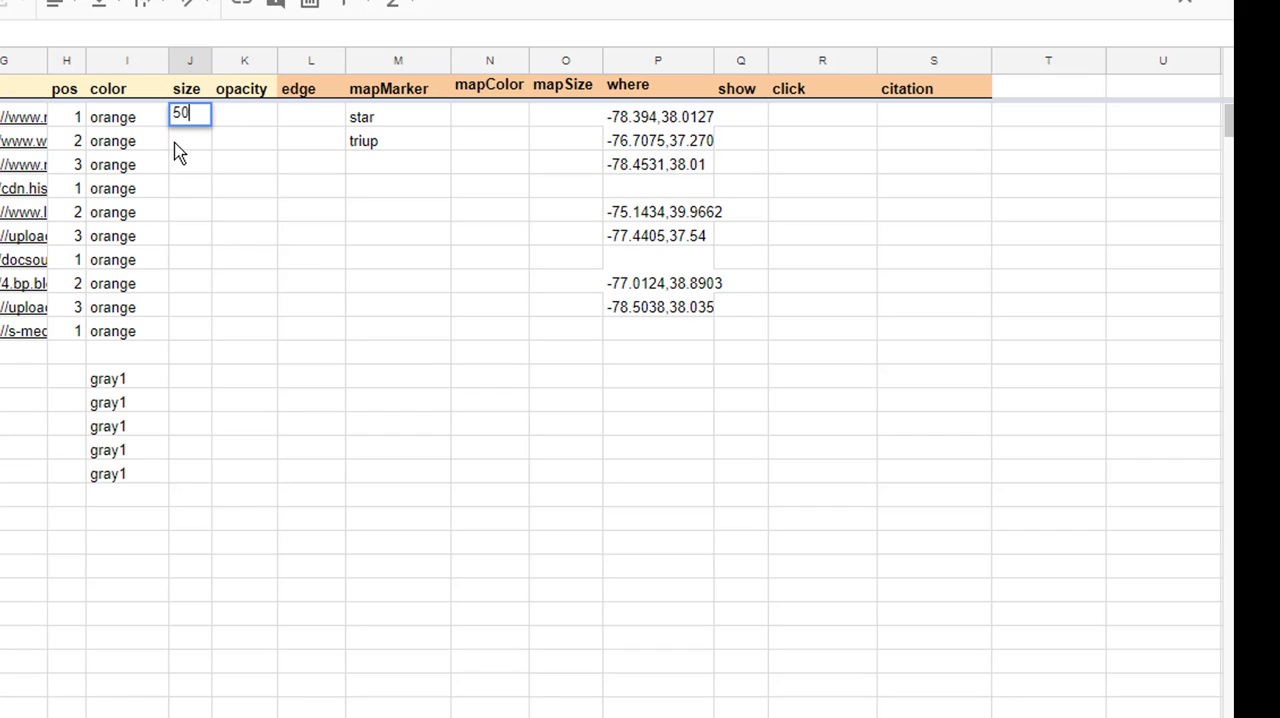
pyautogui.press('Return')
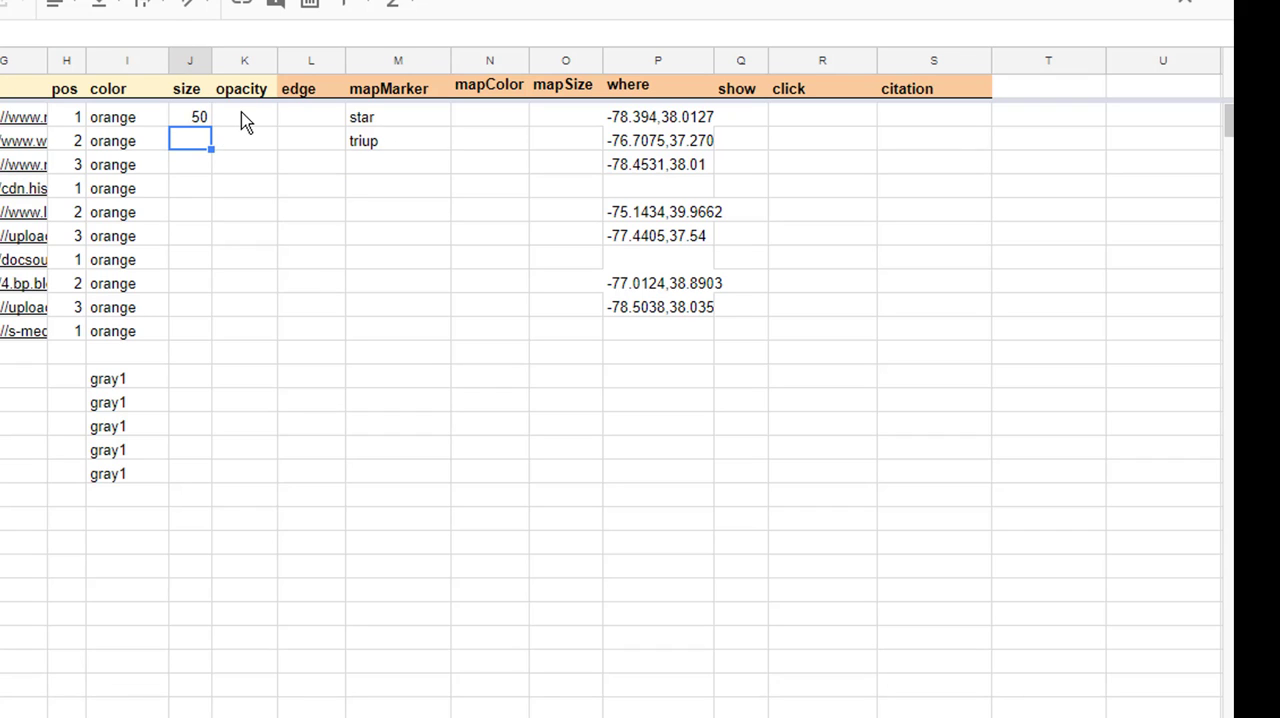
pyautogui.click(246, 121)
pyautogui.write('50')
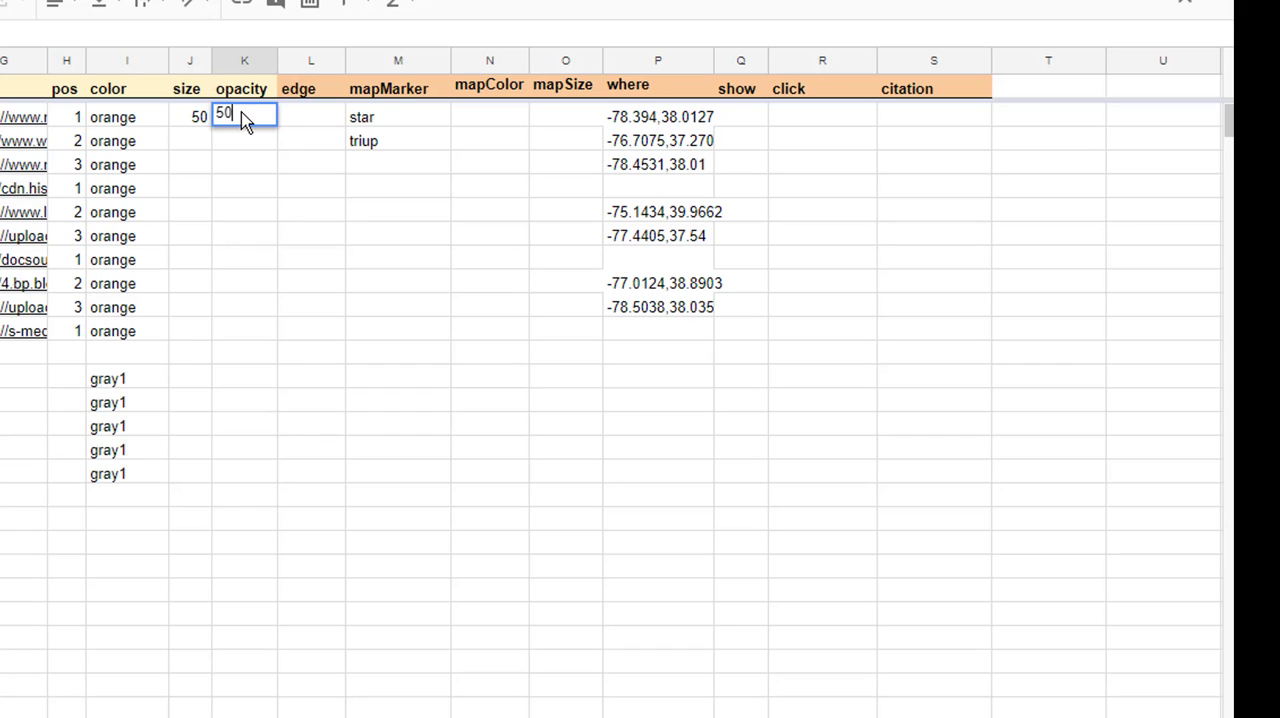
pyautogui.press('Return')
# Set the mapColor of the Born event to red
pyautogui.click(503, 120)
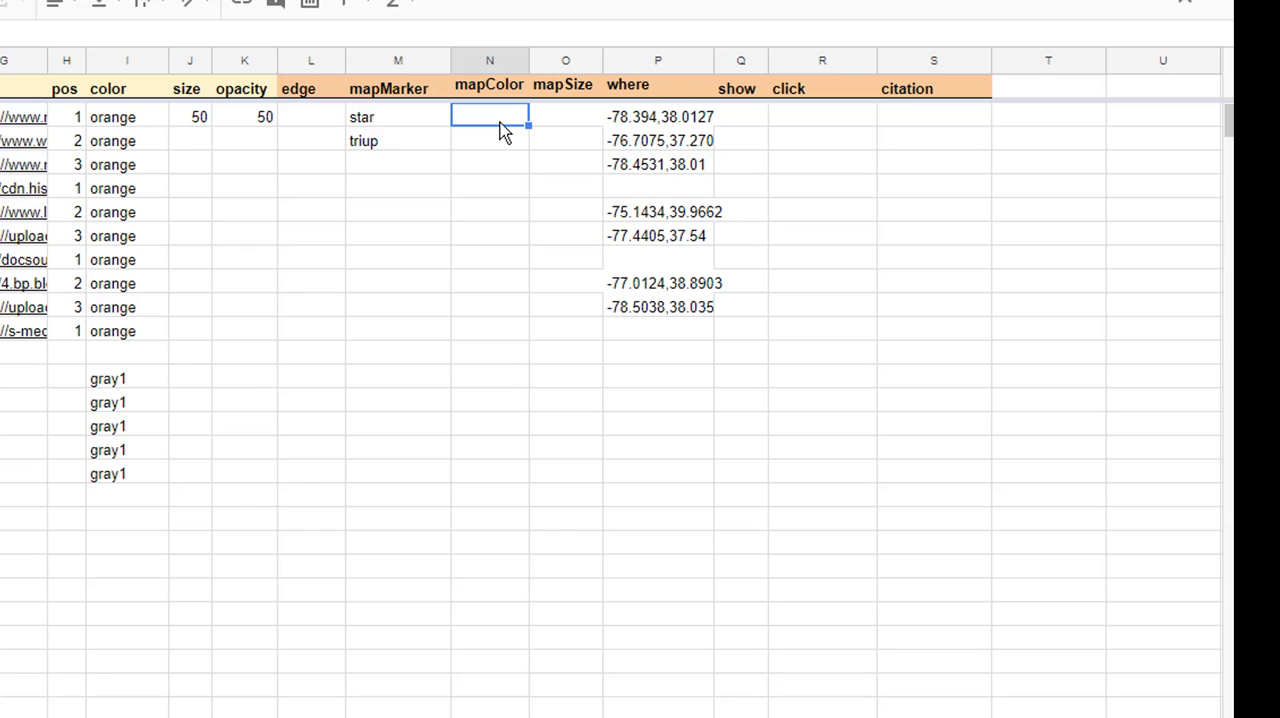
pyautogui.write('red')
pyautogui.press('Return')
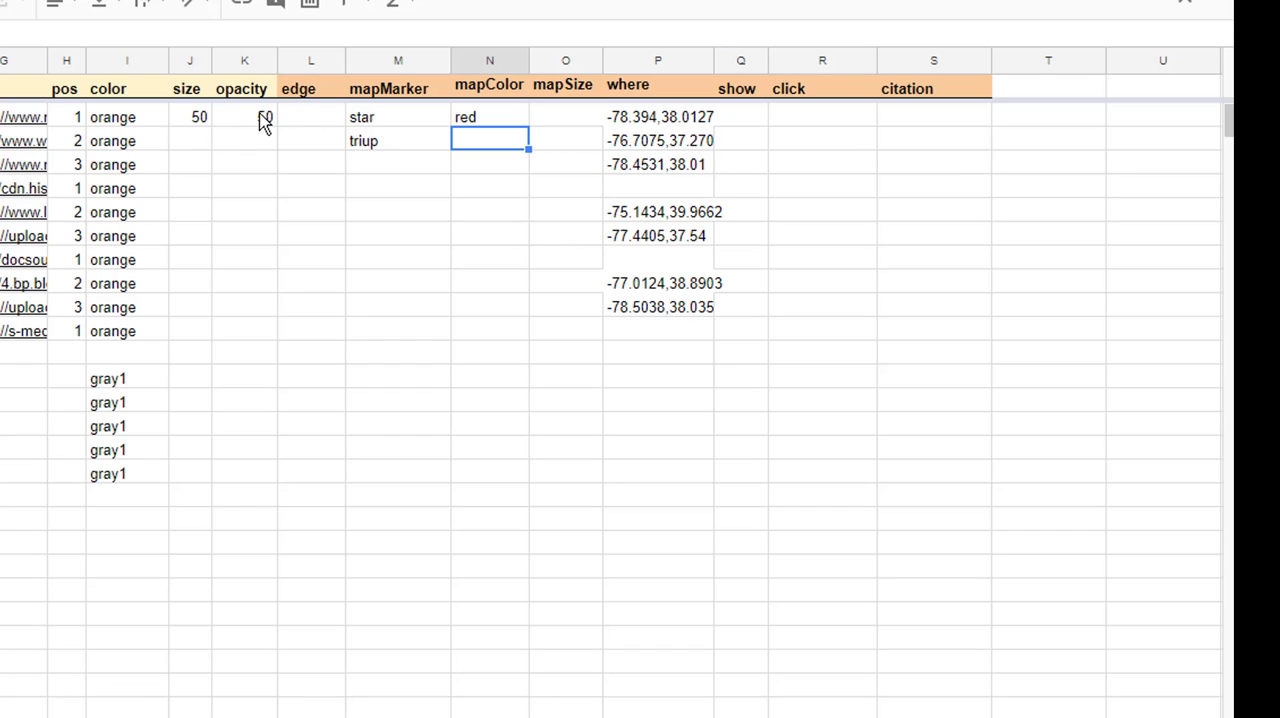
pyautogui.click(396, 120)
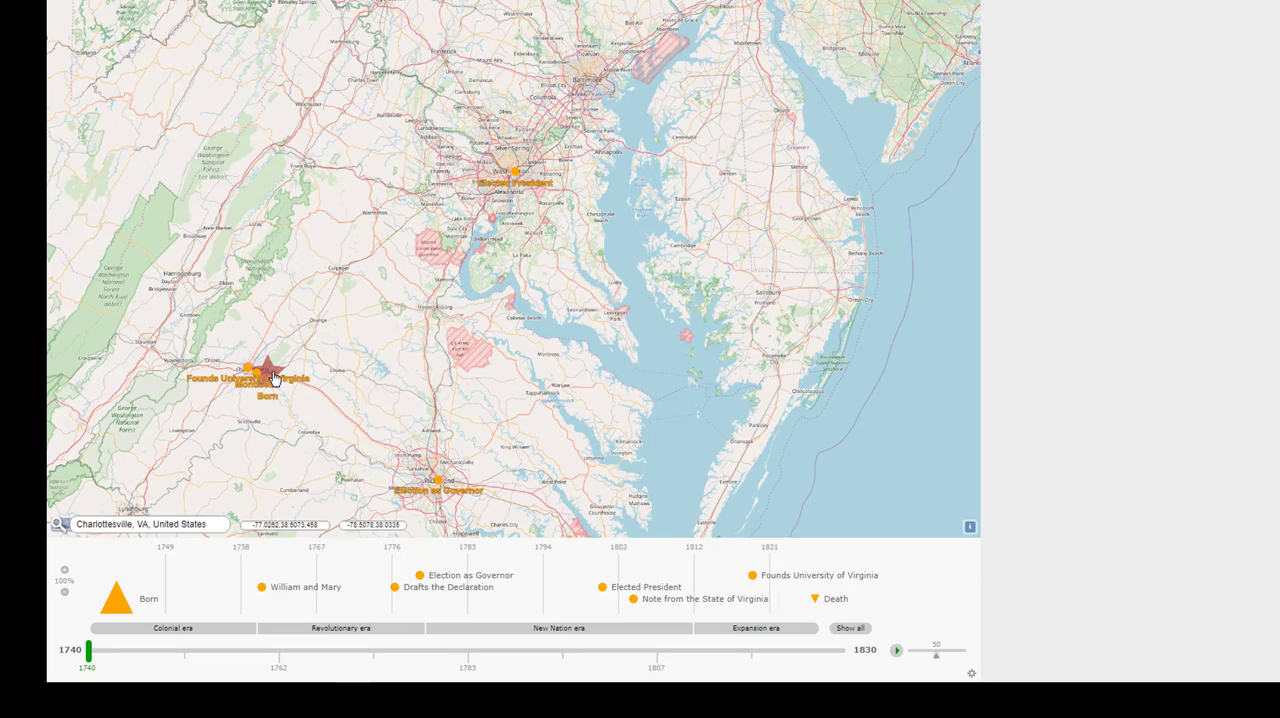
# Switch to the VisualEyes map, examine the Born star marker east of Charlottesville up close, and open its event description
pyautogui.scroll(1, 277, 390)
pyautogui.scroll(2, 277, 390)
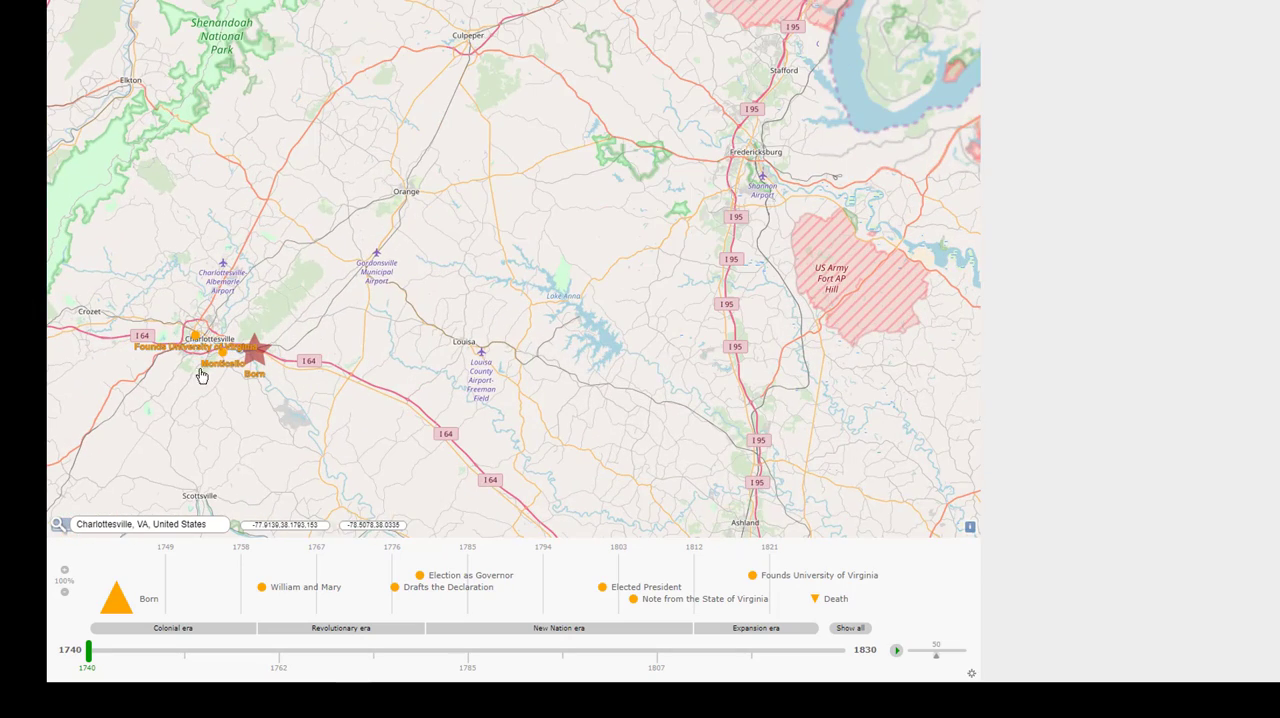
pyautogui.moveTo(206, 399); pyautogui.dragTo(322, 329)
pyautogui.scroll(1, 333, 329)
pyautogui.scroll(2, 333, 333)
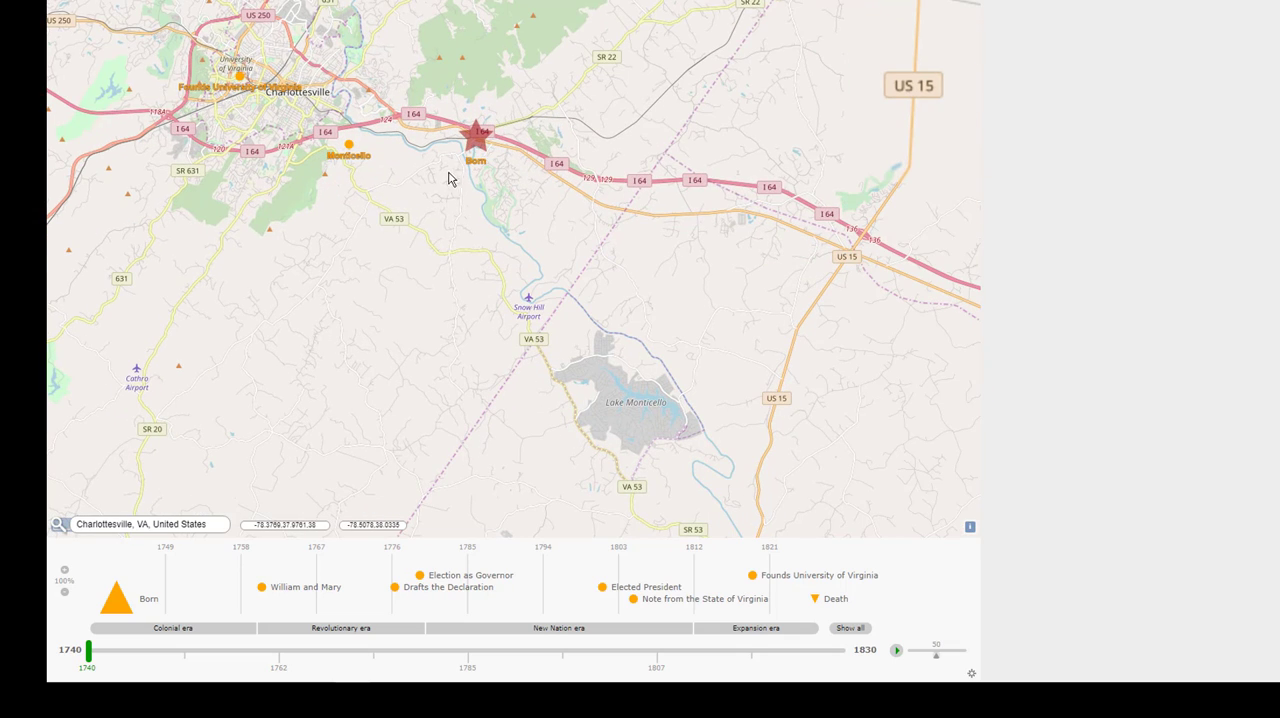
pyautogui.scroll(2, 440, 185)
pyautogui.scroll(1, 436, 234)
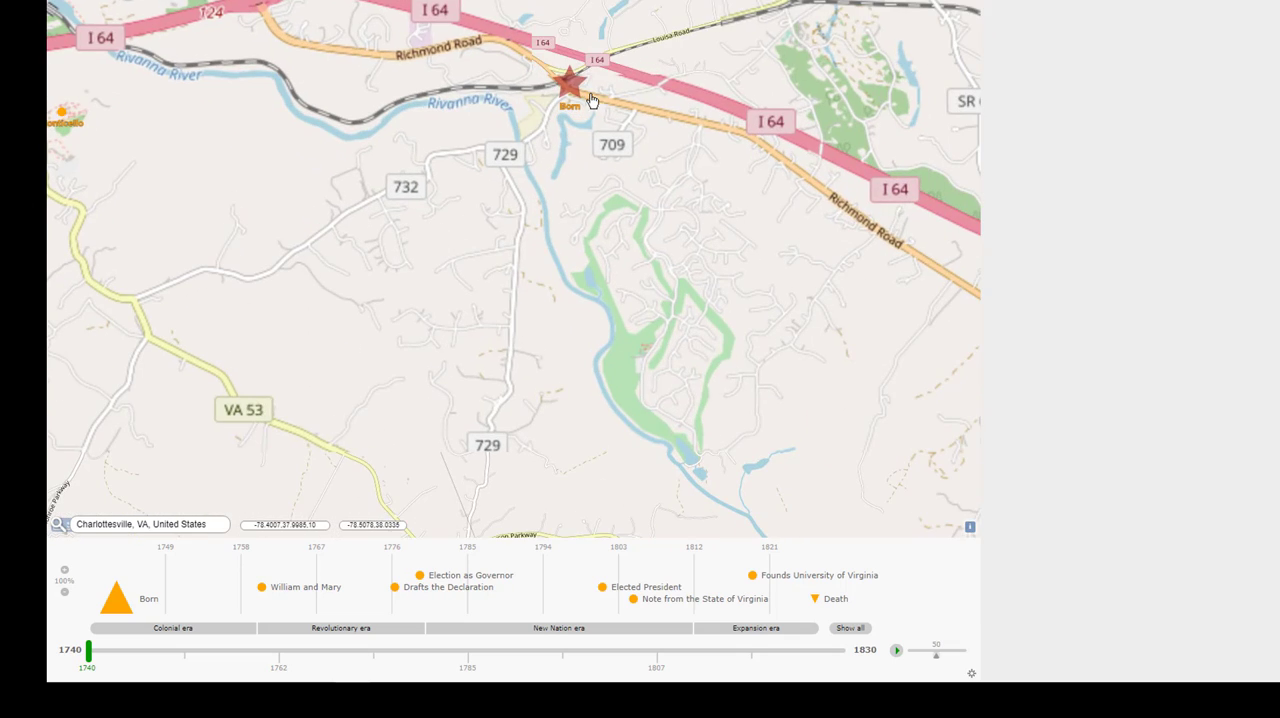
pyautogui.click(568, 86)
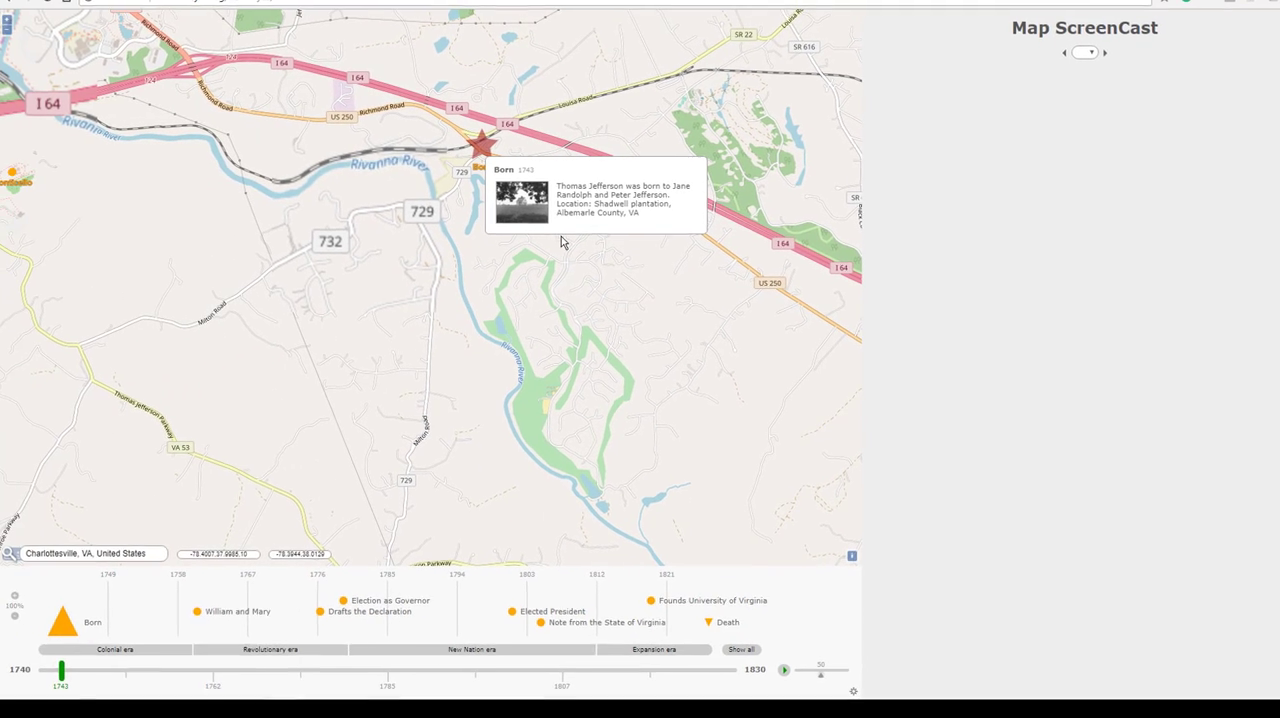
pyautogui.scroll(-4, 482, 323)
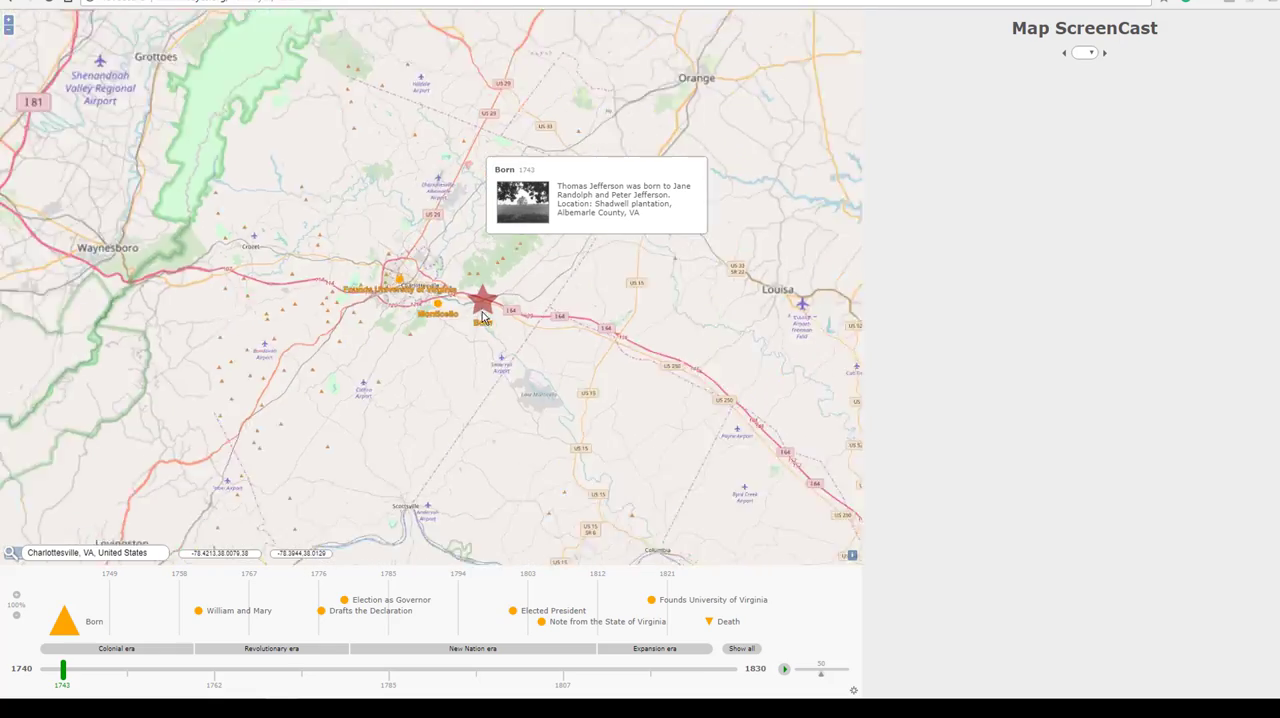